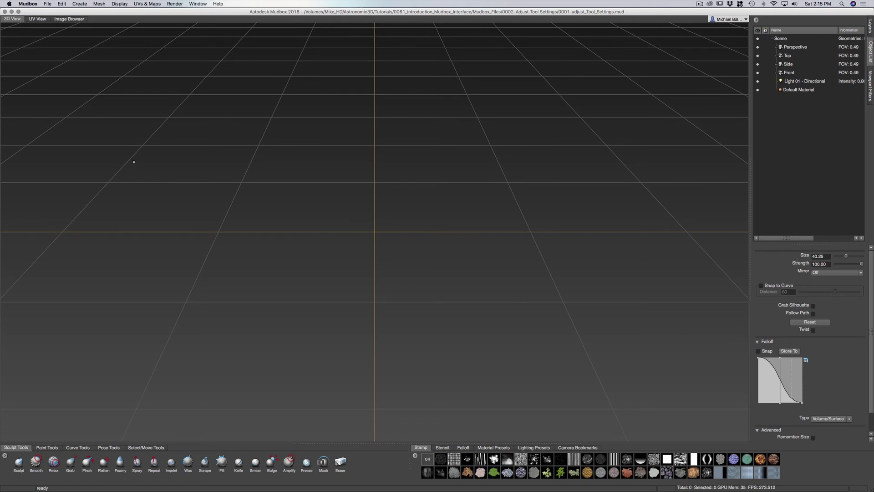
Step: Open the Create menu in the empty scene
{"action": "left_click", "coordinate": [79, 3]}
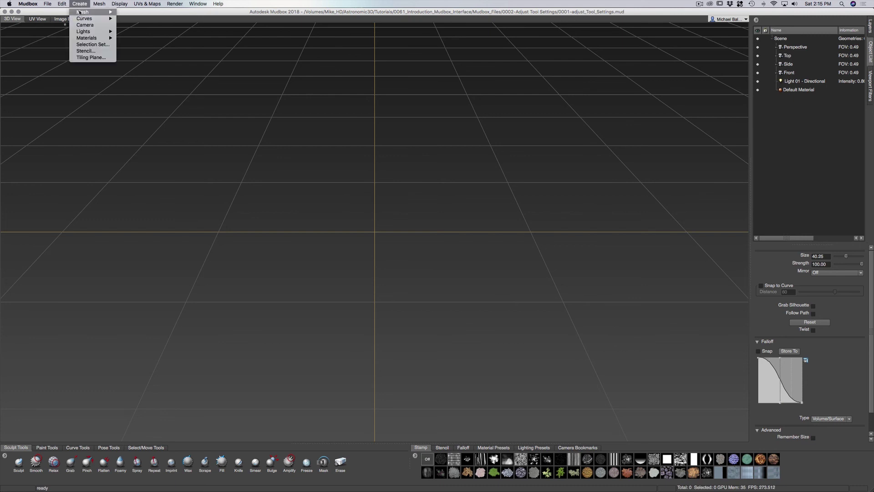
Step: Create a plane mesh via Create > Mesh > Plane and tumble the view slightly around it
{"action": "mouse_move", "coordinate": [82, 13]}
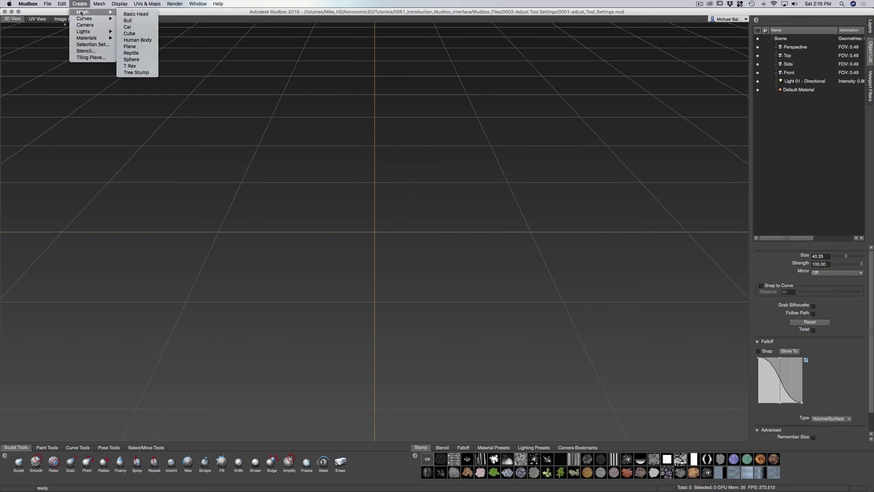
{"action": "left_click", "coordinate": [130, 46]}
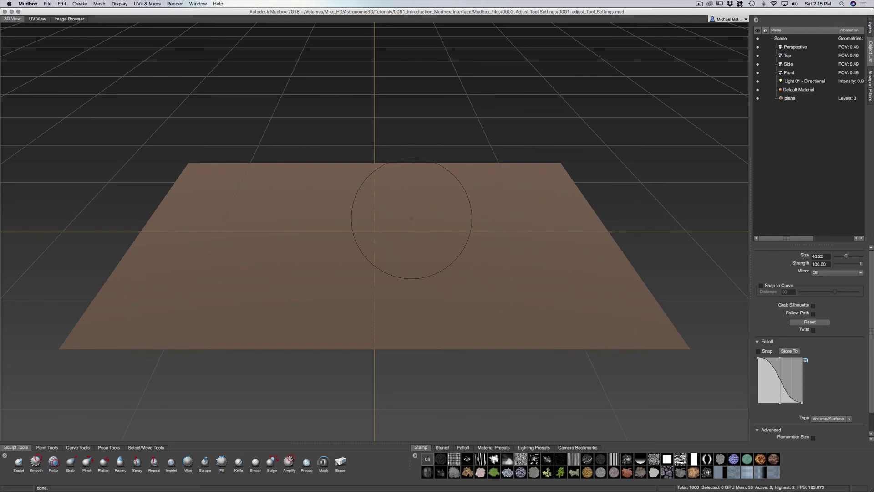
{"action": "mouse_move", "coordinate": [404, 221]}
{"action": "left_mouse_down", "text": "alt"}
{"action": "mouse_move", "coordinate": [393, 229]}
{"action": "mouse_move", "coordinate": [401, 236]}
{"action": "left_mouse_up", "text": "alt"}
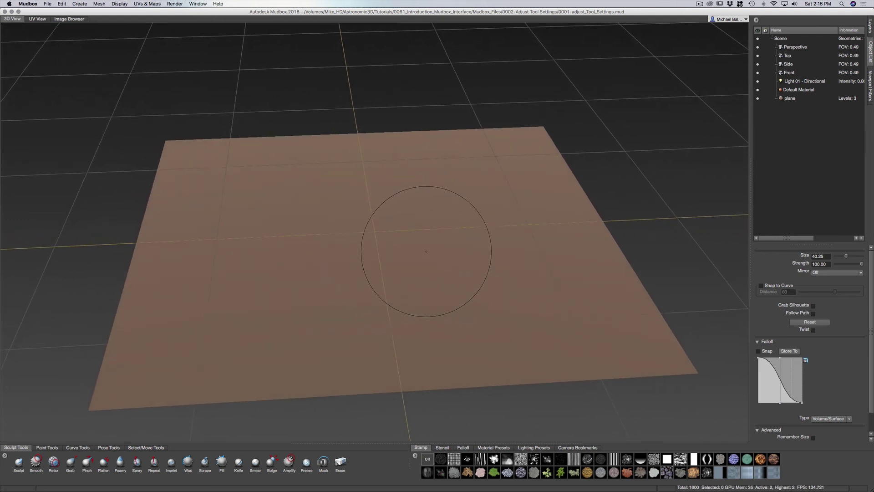
{"action": "left_click", "coordinate": [118, 5]}
Step: Add two subdivision levels to the plane, briefly toggling the wireframe to check the density
{"action": "mouse_move", "coordinate": [108, 6]}
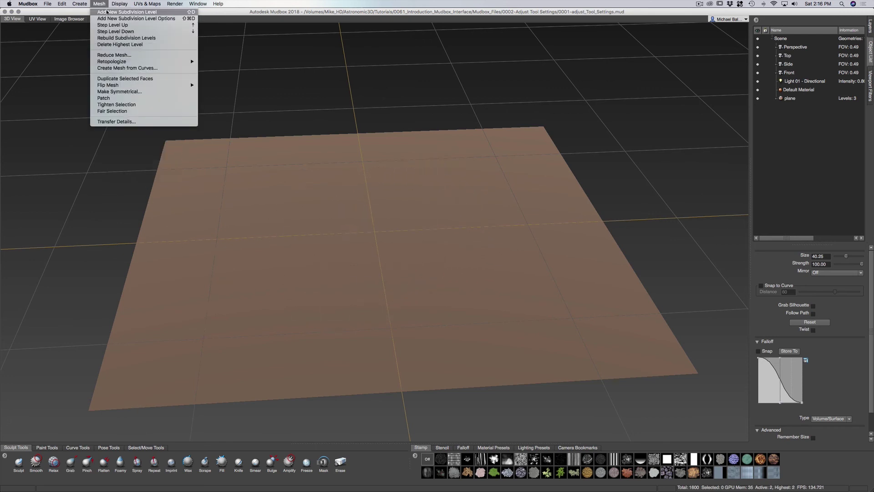
{"action": "left_click", "coordinate": [108, 12]}
{"action": "left_click", "coordinate": [101, 4]}
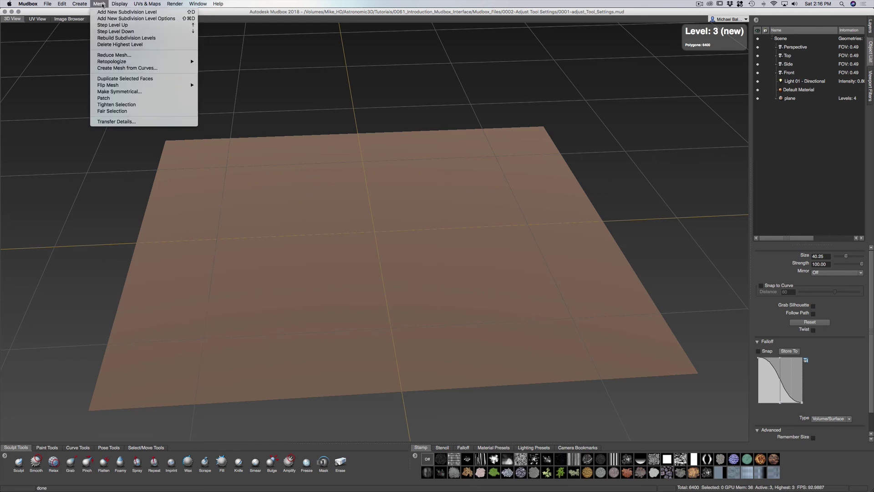
{"action": "left_click", "coordinate": [110, 12]}
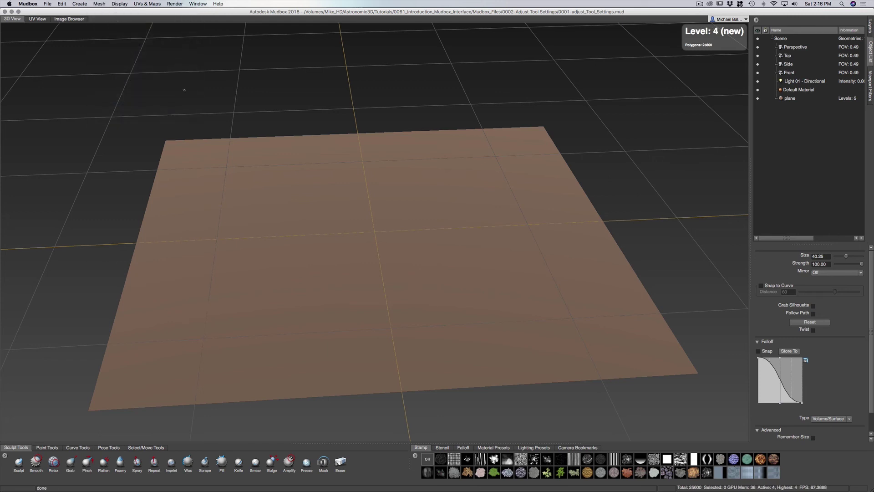
{"action": "left_click_drag", "start_coordinate": [395, 196], "coordinate": [400, 210], "text": "alt"}
{"action": "key", "text": "shift+w"}
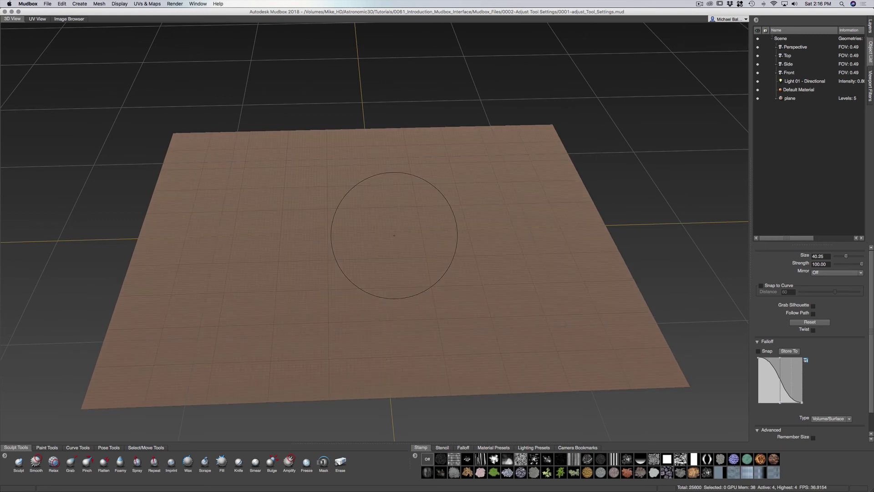
{"action": "key", "text": "shift+w"}
Step: Shrink the Grab brush to about 14.6 and pull a small bump near the plane's centre
{"action": "left_click_drag", "start_coordinate": [417, 209], "coordinate": [418, 59]}
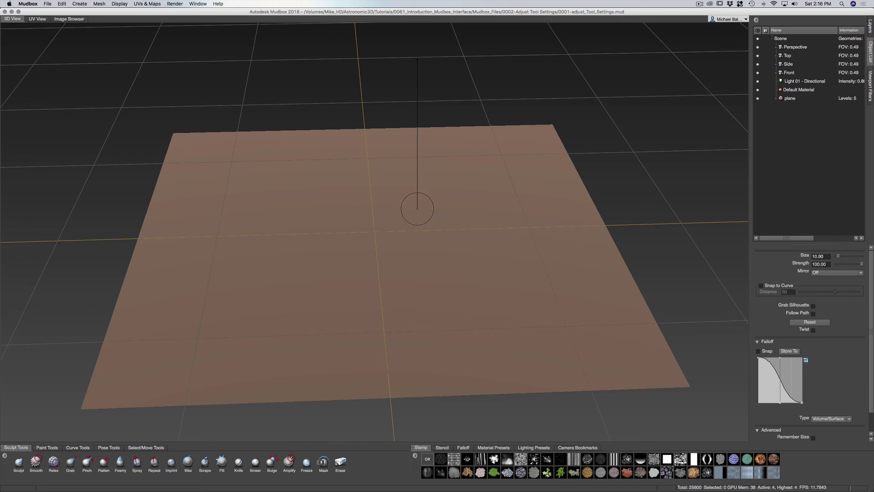
{"action": "left_click_drag", "start_coordinate": [418, 59], "coordinate": [429, 67]}
{"action": "left_click_drag", "start_coordinate": [433, 222], "coordinate": [430, 222]}
{"action": "left_click_drag", "start_coordinate": [400, 237], "coordinate": [400, 234]}
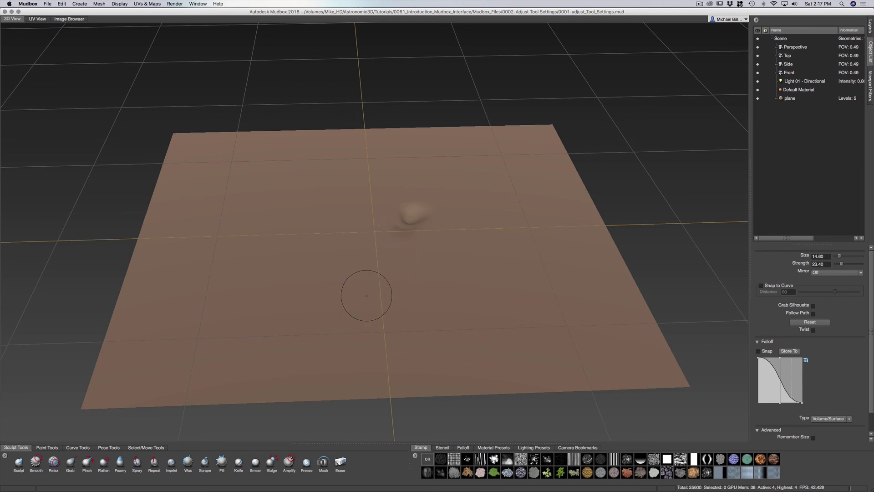
Step: With the Sculpt brush, undo the bump and paint curving ridges, lowering strength to 18.9
{"action": "left_click", "coordinate": [19, 462]}
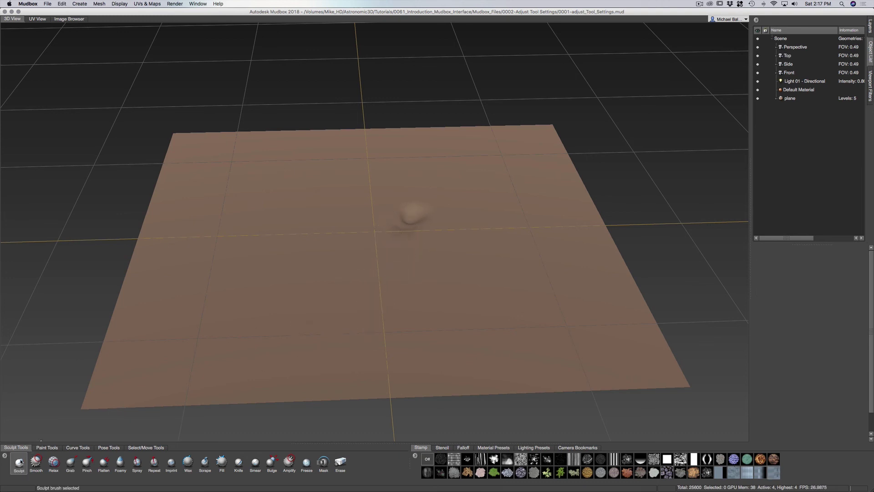
{"action": "key", "text": "ctrl+z"}
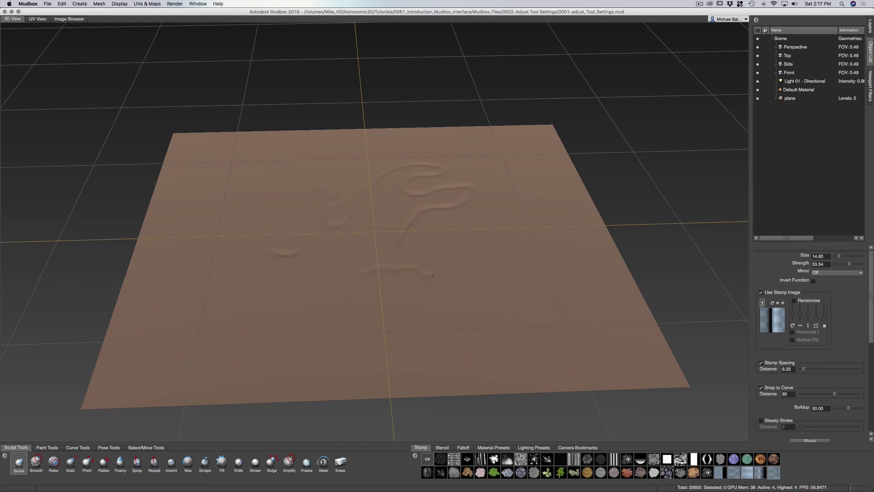
{"action": "mouse_move", "coordinate": [433, 275]}
{"action": "left_mouse_down"}
{"action": "mouse_move", "coordinate": [455, 256]}
{"action": "mouse_move", "coordinate": [504, 264]}
{"action": "mouse_move", "coordinate": [478, 238]}
{"action": "mouse_move", "coordinate": [512, 253]}
{"action": "mouse_move", "coordinate": [541, 238]}
{"action": "mouse_move", "coordinate": [521, 268]}
{"action": "mouse_move", "coordinate": [498, 224]}
{"action": "mouse_move", "coordinate": [519, 194]}
{"action": "left_mouse_up"}
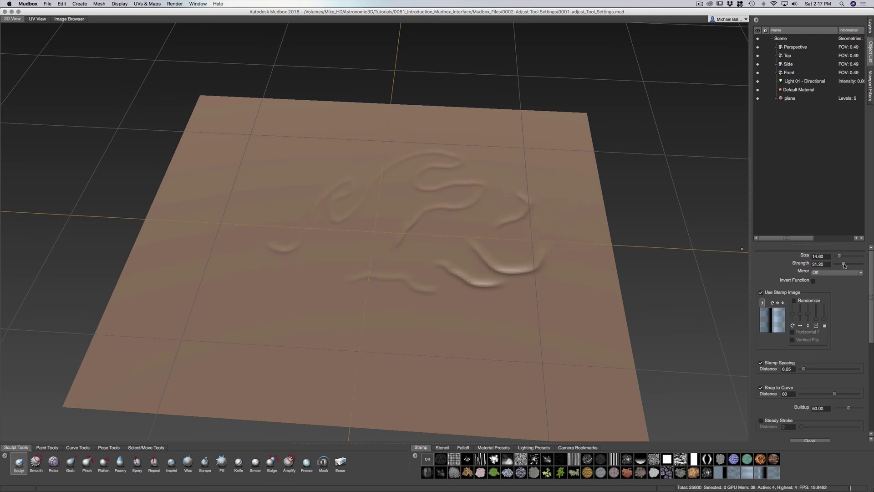
{"action": "left_click_drag", "start_coordinate": [841, 265], "coordinate": [839, 265]}
{"action": "left_click_drag", "start_coordinate": [474, 324], "coordinate": [513, 305]}
{"action": "mouse_move", "coordinate": [518, 306]}
{"action": "left_mouse_down"}
{"action": "mouse_move", "coordinate": [552, 315]}
{"action": "mouse_move", "coordinate": [526, 309]}
{"action": "mouse_move", "coordinate": [578, 296]}
{"action": "left_mouse_up"}
Step: Set Mirror to X for the sculpt strokes, then switch Mirror back to Off
{"action": "left_click", "coordinate": [822, 273]}
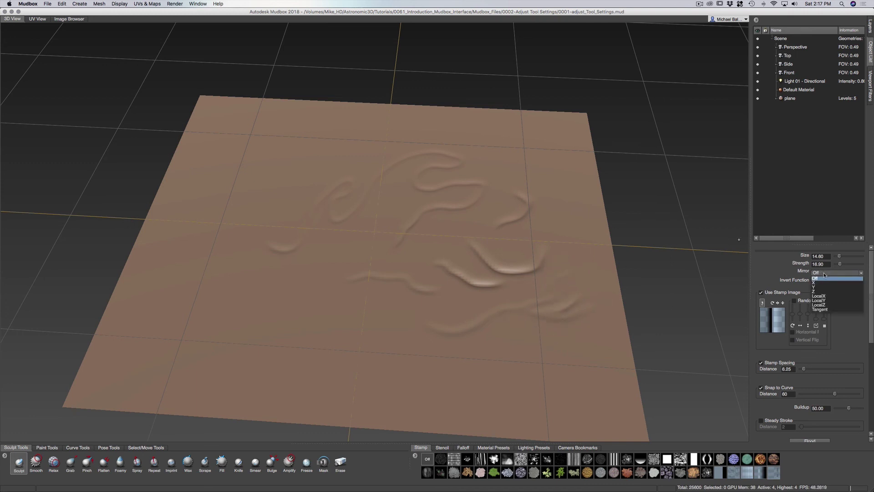
{"action": "left_click", "coordinate": [820, 282]}
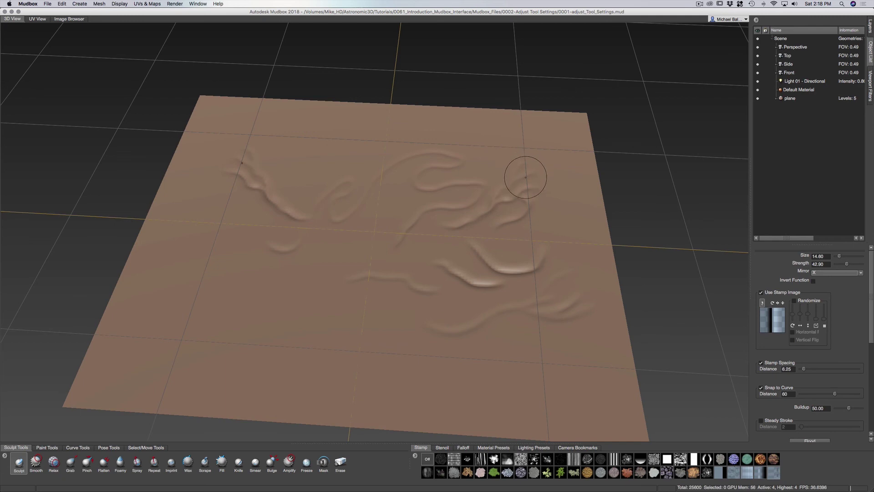
{"action": "left_click", "coordinate": [825, 273]}
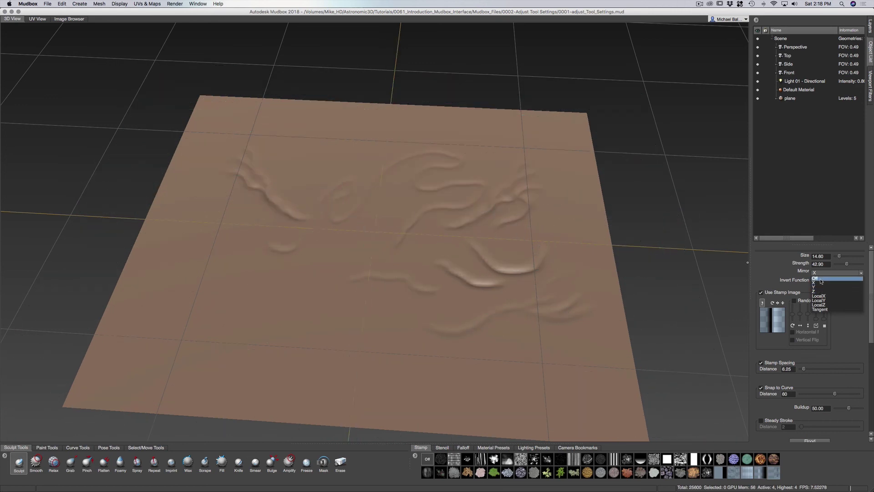
{"action": "left_click", "coordinate": [822, 279]}
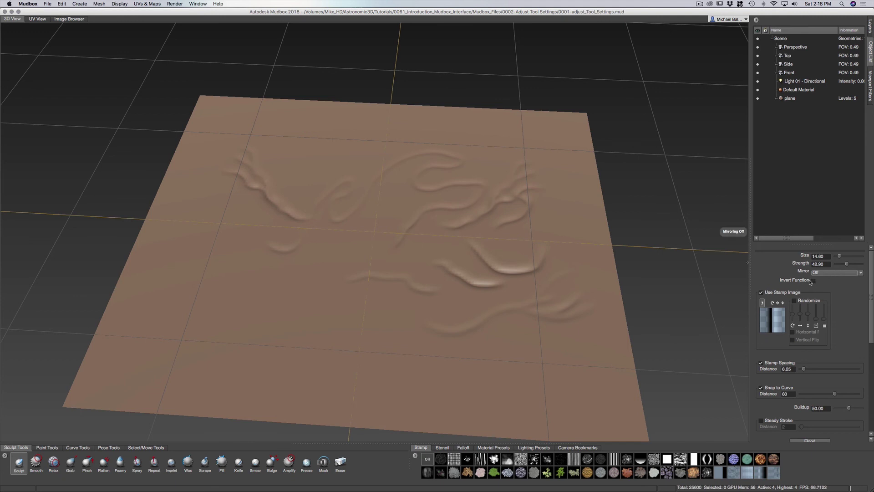
Step: Turn on Invert Function and carve grooves across the bottom of the plane
{"action": "left_click", "coordinate": [812, 281]}
{"action": "left_click_drag", "start_coordinate": [381, 347], "coordinate": [400, 358]}
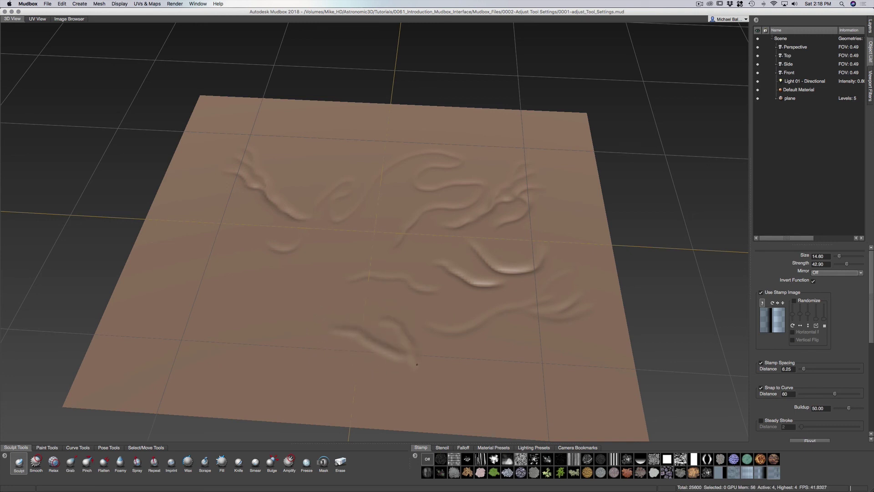
{"action": "mouse_move", "coordinate": [426, 361]}
{"action": "left_mouse_down"}
{"action": "mouse_move", "coordinate": [451, 356]}
{"action": "mouse_move", "coordinate": [490, 349]}
{"action": "mouse_move", "coordinate": [476, 368]}
{"action": "mouse_move", "coordinate": [525, 345]}
{"action": "mouse_move", "coordinate": [492, 373]}
{"action": "mouse_move", "coordinate": [560, 337]}
{"action": "mouse_move", "coordinate": [535, 364]}
{"action": "left_mouse_up"}
{"action": "left_click_drag", "start_coordinate": [580, 329], "coordinate": [580, 329]}
{"action": "mouse_move", "coordinate": [552, 367]}
{"action": "left_mouse_down"}
{"action": "mouse_move", "coordinate": [592, 330]}
{"action": "mouse_move", "coordinate": [573, 353]}
{"action": "mouse_move", "coordinate": [595, 333]}
{"action": "mouse_move", "coordinate": [582, 357]}
{"action": "mouse_move", "coordinate": [615, 324]}
{"action": "left_mouse_up"}
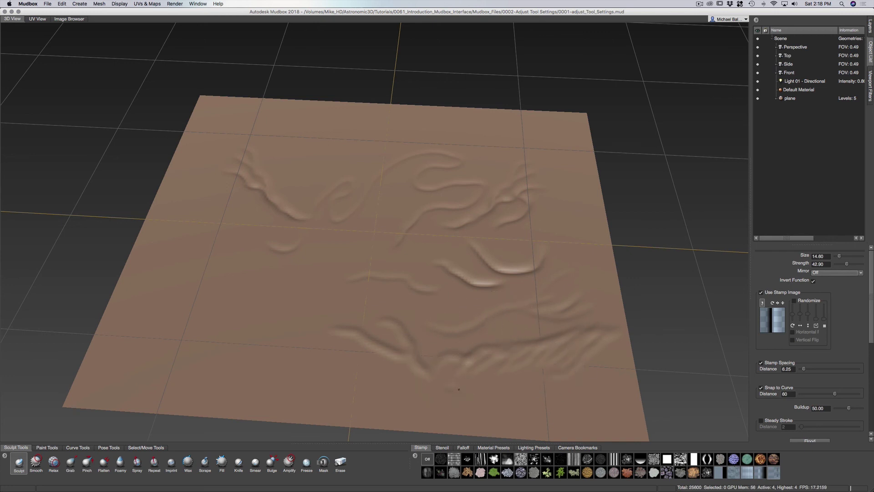
{"action": "mouse_move", "coordinate": [460, 388]}
{"action": "left_mouse_down"}
{"action": "mouse_move", "coordinate": [497, 391]}
{"action": "mouse_move", "coordinate": [506, 389]}
{"action": "left_mouse_up"}
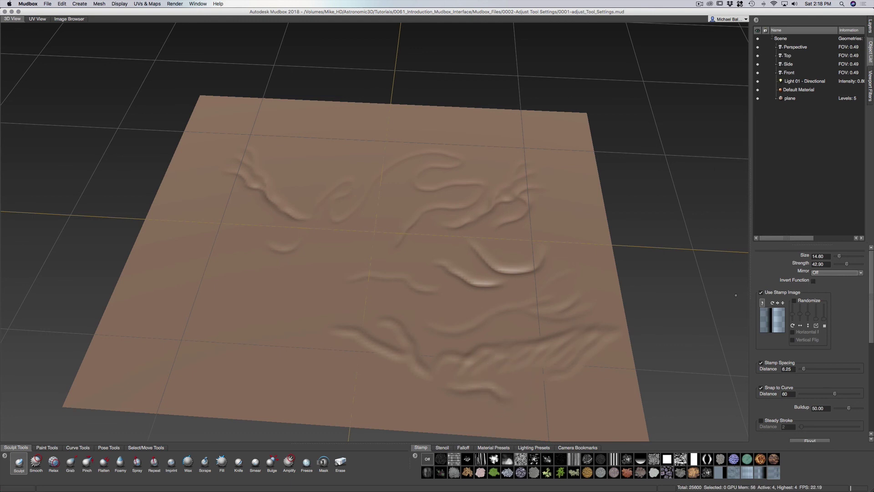
Step: Raise short ridges left of centre and carve a groove across the lower-left area
{"action": "left_click_drag", "start_coordinate": [289, 309], "coordinate": [315, 299]}
{"action": "mouse_move", "coordinate": [307, 289]}
{"action": "left_mouse_down"}
{"action": "mouse_move", "coordinate": [326, 275]}
{"action": "mouse_move", "coordinate": [322, 288]}
{"action": "mouse_move", "coordinate": [310, 289]}
{"action": "mouse_move", "coordinate": [337, 258]}
{"action": "left_mouse_up"}
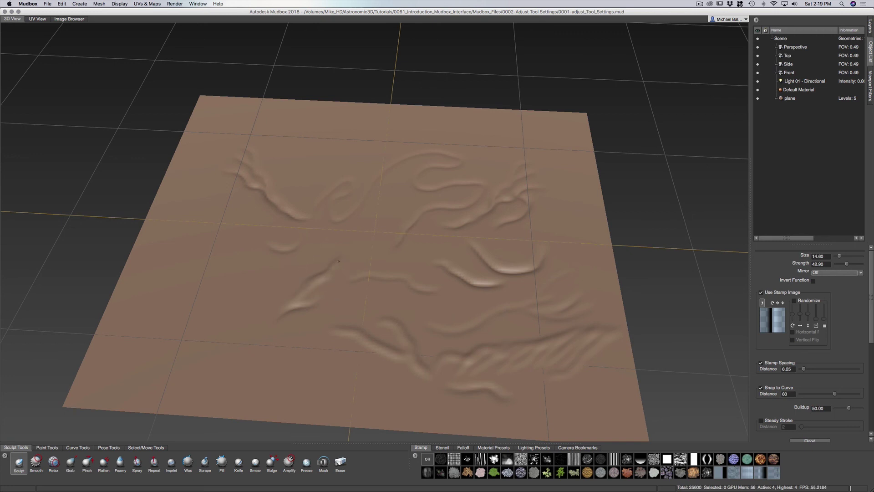
{"action": "left_click_drag", "start_coordinate": [330, 269], "coordinate": [362, 246]}
{"action": "left_click_drag", "start_coordinate": [365, 262], "coordinate": [397, 261]}
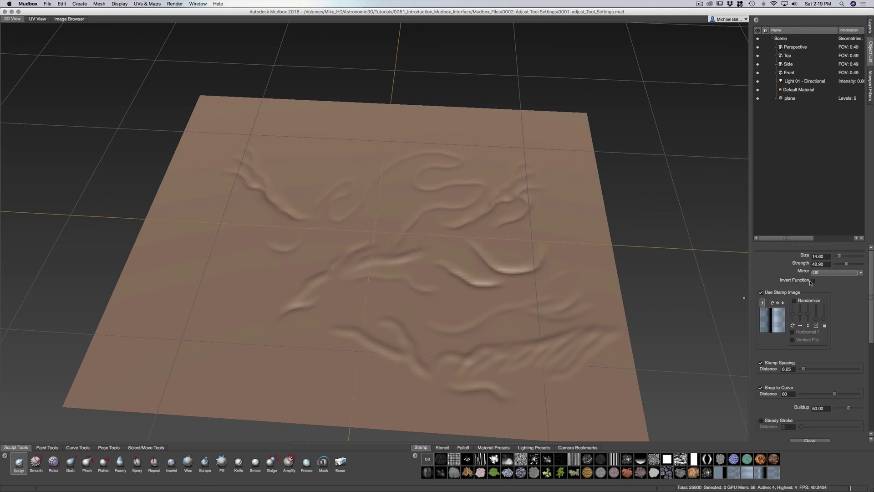
{"action": "left_click", "coordinate": [254, 358]}
{"action": "mouse_move", "coordinate": [270, 348]}
{"action": "left_mouse_down"}
{"action": "mouse_move", "coordinate": [307, 349]}
{"action": "mouse_move", "coordinate": [283, 358]}
{"action": "mouse_move", "coordinate": [321, 362]}
{"action": "left_mouse_up"}
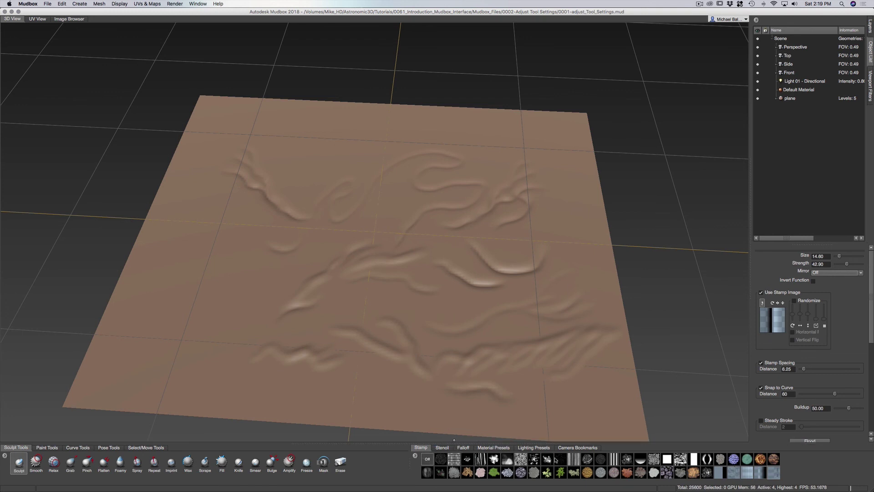
Step: Choose the cliff face stamp and dab a cluster of rocky mounds on the left of the plane
{"action": "left_click", "coordinate": [509, 460]}
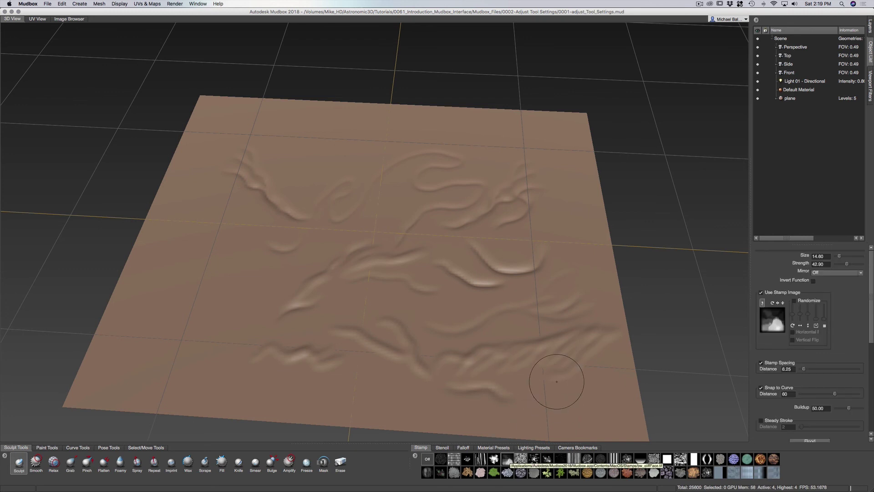
{"action": "left_click", "coordinate": [209, 283]}
{"action": "left_click", "coordinate": [213, 290]}
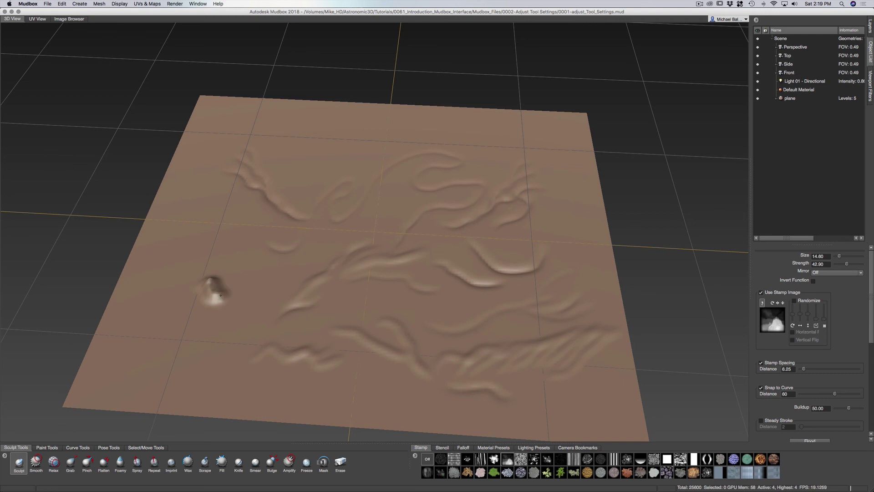
{"action": "left_click", "coordinate": [225, 295]}
{"action": "left_click", "coordinate": [243, 285]}
{"action": "left_click", "coordinate": [245, 306]}
{"action": "left_click_drag", "start_coordinate": [245, 306], "coordinate": [261, 318]}
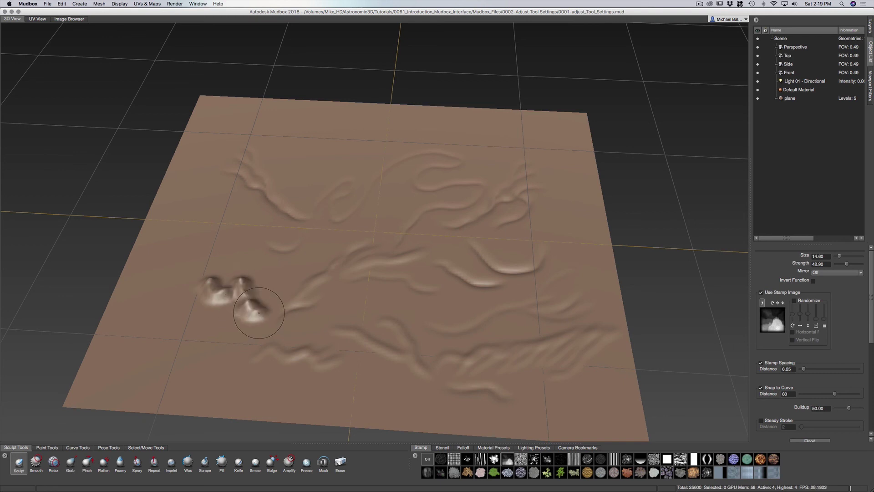
Step: Enable stamp Randomize and stroke a long rocky range across the lower middle
{"action": "left_click", "coordinate": [795, 301]}
{"action": "left_click", "coordinate": [795, 301]}
{"action": "left_click", "coordinate": [795, 302]}
{"action": "mouse_move", "coordinate": [200, 356]}
{"action": "left_mouse_down"}
{"action": "mouse_move", "coordinate": [253, 334]}
{"action": "mouse_move", "coordinate": [269, 342]}
{"action": "mouse_move", "coordinate": [286, 323]}
{"action": "mouse_move", "coordinate": [308, 339]}
{"action": "mouse_move", "coordinate": [345, 300]}
{"action": "mouse_move", "coordinate": [344, 323]}
{"action": "mouse_move", "coordinate": [362, 317]}
{"action": "mouse_move", "coordinate": [378, 285]}
{"action": "mouse_move", "coordinate": [387, 285]}
{"action": "mouse_move", "coordinate": [387, 307]}
{"action": "mouse_move", "coordinate": [406, 308]}
{"action": "mouse_move", "coordinate": [411, 296]}
{"action": "mouse_move", "coordinate": [431, 314]}
{"action": "mouse_move", "coordinate": [449, 287]}
{"action": "mouse_move", "coordinate": [467, 314]}
{"action": "mouse_move", "coordinate": [483, 308]}
{"action": "mouse_move", "coordinate": [500, 292]}
{"action": "left_mouse_up"}
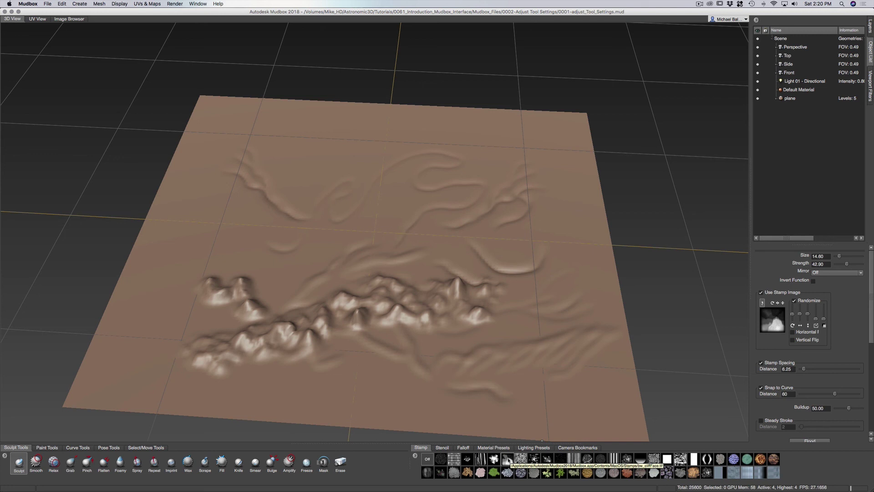
Step: Stroke a long range along the bottom, a small peak, and a cluster of peaks on the right
{"action": "left_click", "coordinate": [367, 377]}
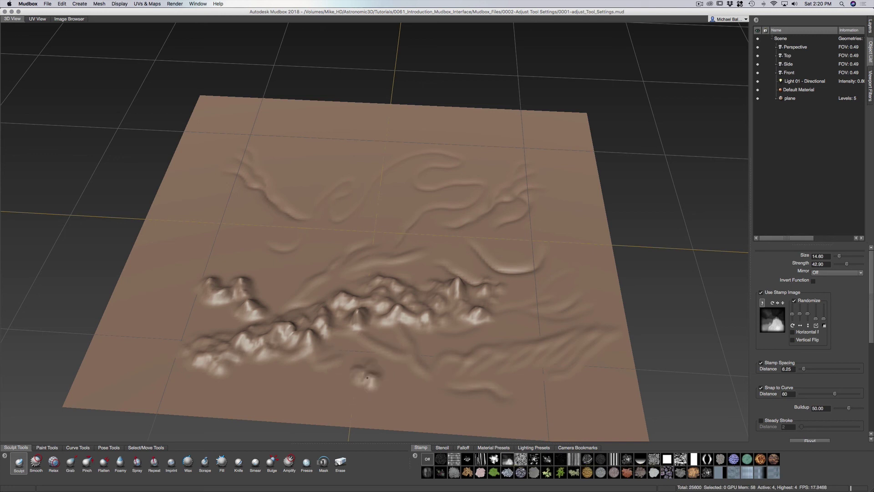
{"action": "mouse_move", "coordinate": [367, 377]}
{"action": "left_mouse_down"}
{"action": "mouse_move", "coordinate": [391, 389]}
{"action": "mouse_move", "coordinate": [415, 388]}
{"action": "mouse_move", "coordinate": [350, 372]}
{"action": "mouse_move", "coordinate": [321, 387]}
{"action": "mouse_move", "coordinate": [271, 387]}
{"action": "left_mouse_up"}
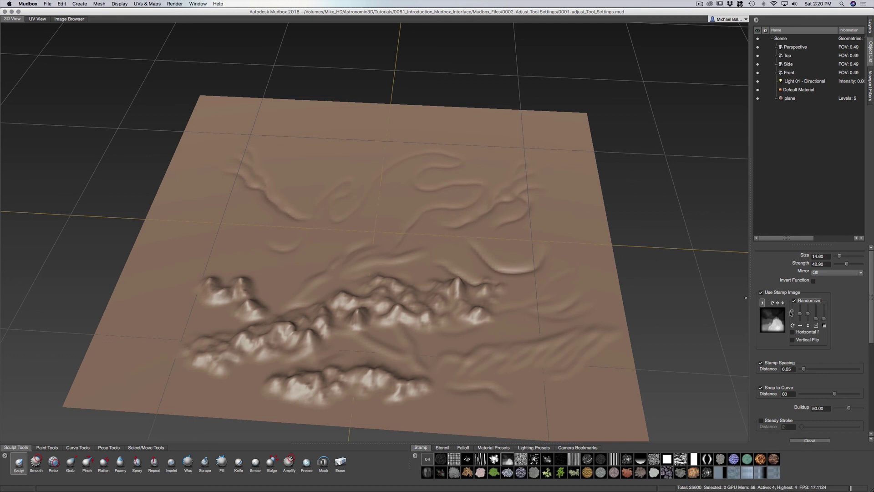
{"action": "left_click_drag", "start_coordinate": [386, 213], "coordinate": [403, 204]}
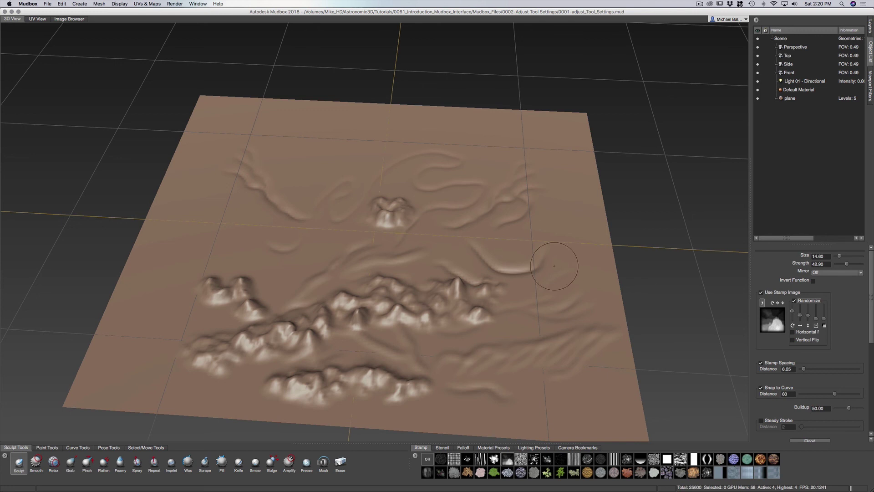
{"action": "left_click", "coordinate": [522, 241]}
{"action": "mouse_move", "coordinate": [520, 240]}
{"action": "left_mouse_down"}
{"action": "mouse_move", "coordinate": [561, 247]}
{"action": "mouse_move", "coordinate": [559, 264]}
{"action": "mouse_move", "coordinate": [535, 282]}
{"action": "mouse_move", "coordinate": [549, 272]}
{"action": "mouse_move", "coordinate": [578, 283]}
{"action": "left_mouse_up"}
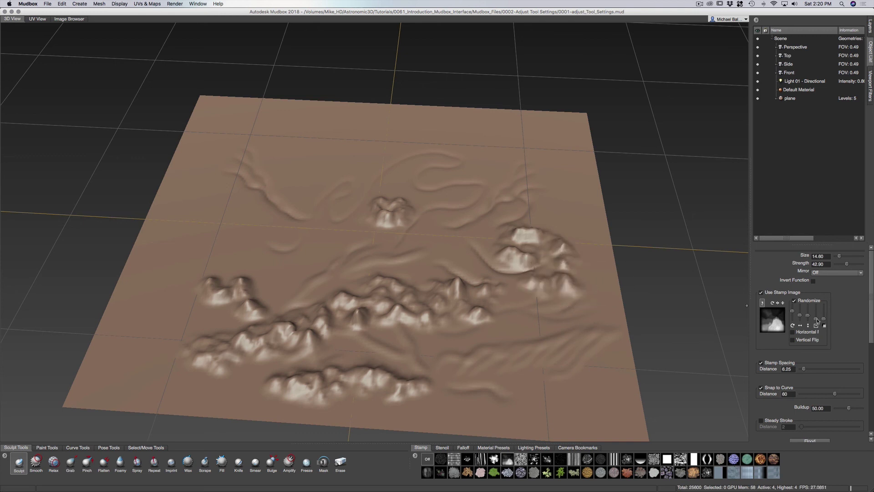
Step: Tweak a randomization amount, raise peaked ranges across the top, then turn Randomize off
{"action": "left_click_drag", "start_coordinate": [818, 320], "coordinate": [817, 317]}
{"action": "mouse_move", "coordinate": [433, 175]}
{"action": "left_mouse_down"}
{"action": "mouse_move", "coordinate": [461, 162]}
{"action": "mouse_move", "coordinate": [488, 183]}
{"action": "mouse_move", "coordinate": [510, 152]}
{"action": "mouse_move", "coordinate": [534, 183]}
{"action": "left_mouse_up"}
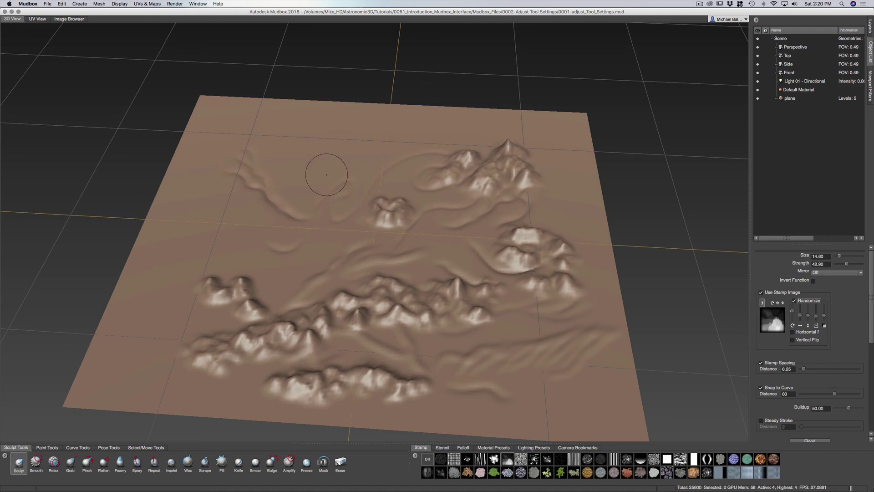
{"action": "mouse_move", "coordinate": [328, 172]}
{"action": "left_mouse_down"}
{"action": "mouse_move", "coordinate": [344, 156]}
{"action": "mouse_move", "coordinate": [355, 170]}
{"action": "mouse_move", "coordinate": [366, 151]}
{"action": "mouse_move", "coordinate": [401, 157]}
{"action": "mouse_move", "coordinate": [422, 134]}
{"action": "mouse_move", "coordinate": [420, 149]}
{"action": "mouse_move", "coordinate": [441, 136]}
{"action": "mouse_move", "coordinate": [468, 139]}
{"action": "mouse_move", "coordinate": [461, 143]}
{"action": "mouse_move", "coordinate": [473, 126]}
{"action": "mouse_move", "coordinate": [480, 148]}
{"action": "mouse_move", "coordinate": [496, 130]}
{"action": "mouse_move", "coordinate": [518, 128]}
{"action": "mouse_move", "coordinate": [528, 145]}
{"action": "mouse_move", "coordinate": [536, 136]}
{"action": "mouse_move", "coordinate": [551, 157]}
{"action": "left_mouse_up"}
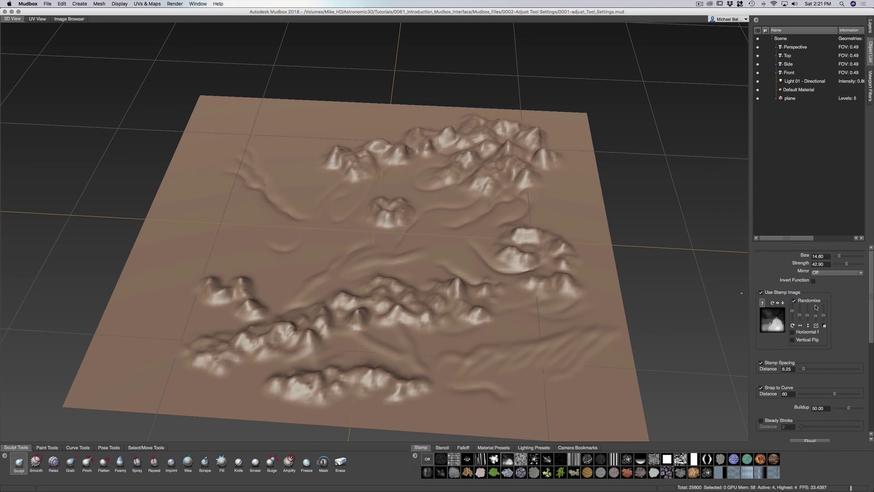
{"action": "left_click", "coordinate": [811, 301]}
Step: Sculpt a curved ridge across the middle and increase the stamp spacing distance
{"action": "left_click", "coordinate": [238, 247]}
{"action": "mouse_move", "coordinate": [239, 247]}
{"action": "left_mouse_down"}
{"action": "mouse_move", "coordinate": [283, 258]}
{"action": "mouse_move", "coordinate": [305, 244]}
{"action": "mouse_move", "coordinate": [308, 259]}
{"action": "mouse_move", "coordinate": [333, 238]}
{"action": "mouse_move", "coordinate": [339, 247]}
{"action": "mouse_move", "coordinate": [353, 238]}
{"action": "mouse_move", "coordinate": [365, 252]}
{"action": "mouse_move", "coordinate": [406, 254]}
{"action": "left_mouse_up"}
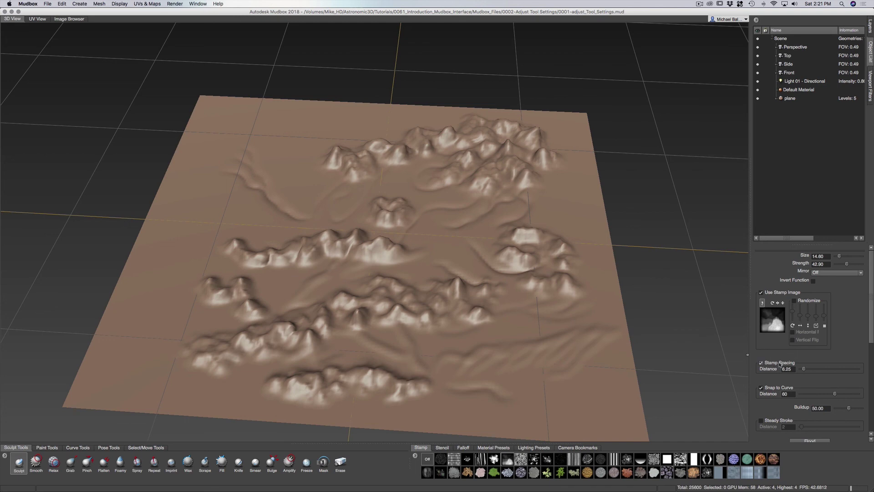
{"action": "left_click_drag", "start_coordinate": [805, 369], "coordinate": [811, 370]}
{"action": "mouse_move", "coordinate": [214, 204]}
{"action": "left_mouse_down"}
{"action": "mouse_move", "coordinate": [238, 191]}
{"action": "mouse_move", "coordinate": [236, 216]}
{"action": "mouse_move", "coordinate": [253, 214]}
{"action": "mouse_move", "coordinate": [265, 197]}
{"action": "mouse_move", "coordinate": [278, 221]}
{"action": "mouse_move", "coordinate": [296, 182]}
{"action": "mouse_move", "coordinate": [308, 188]}
{"action": "mouse_move", "coordinate": [309, 212]}
{"action": "left_mouse_up"}
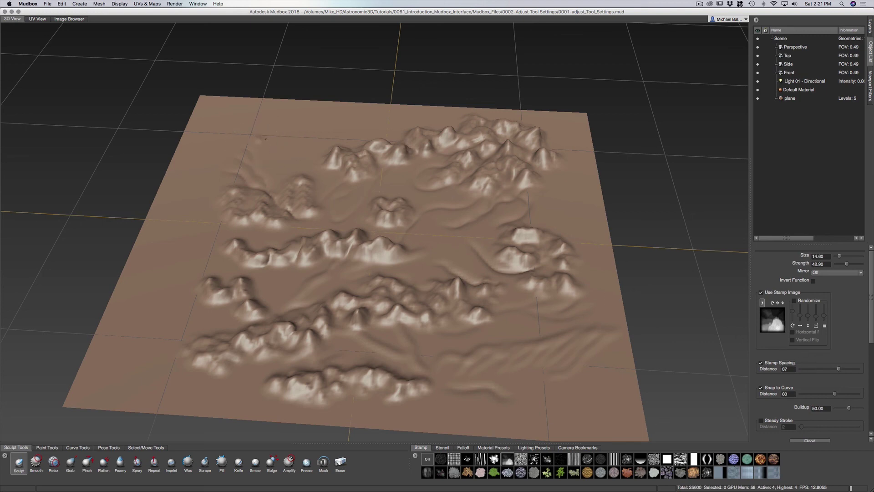
Step: Add bumps near the top left and a left-side ridge, reducing stamp spacing to 7
{"action": "mouse_move", "coordinate": [266, 139]}
{"action": "left_mouse_down"}
{"action": "mouse_move", "coordinate": [273, 160]}
{"action": "mouse_move", "coordinate": [298, 132]}
{"action": "mouse_move", "coordinate": [317, 122]}
{"action": "mouse_move", "coordinate": [330, 137]}
{"action": "mouse_move", "coordinate": [372, 119]}
{"action": "left_mouse_up"}
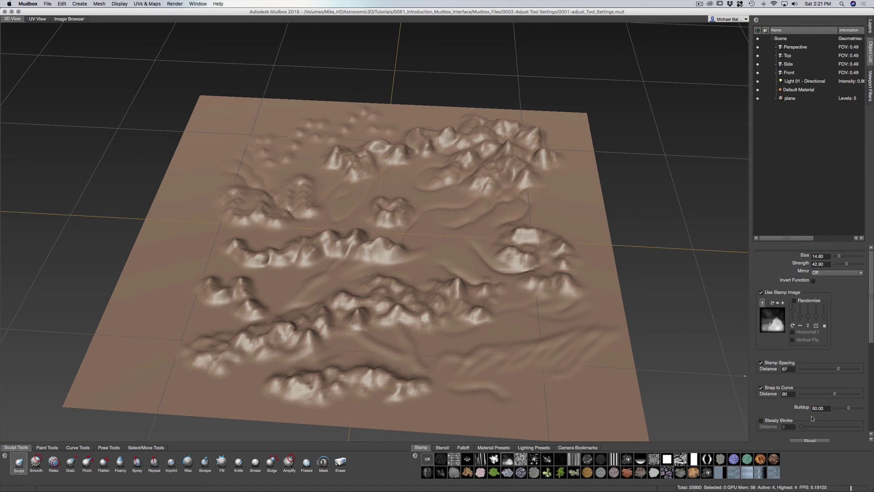
{"action": "left_click_drag", "start_coordinate": [838, 369], "coordinate": [835, 370]}
{"action": "mouse_move", "coordinate": [189, 266]}
{"action": "left_mouse_down"}
{"action": "mouse_move", "coordinate": [204, 237]}
{"action": "mouse_move", "coordinate": [221, 236]}
{"action": "left_mouse_up"}
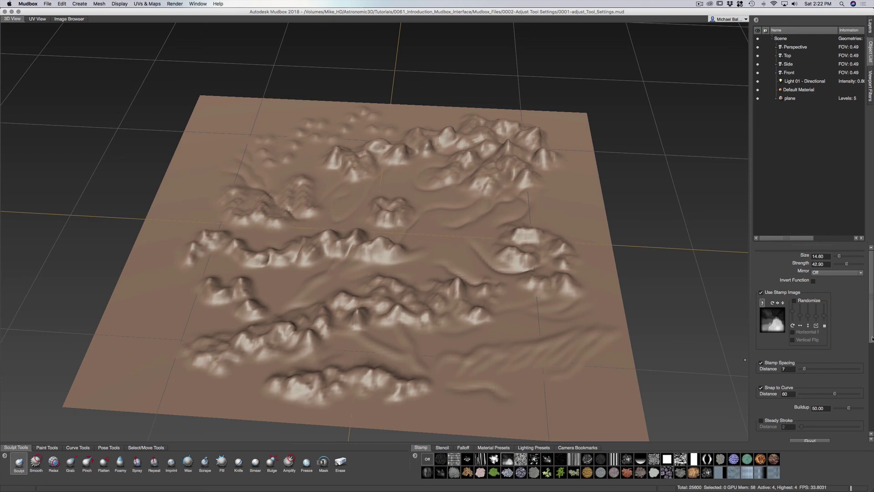
{"action": "left_click_drag", "start_coordinate": [872, 339], "coordinate": [864, 391]}
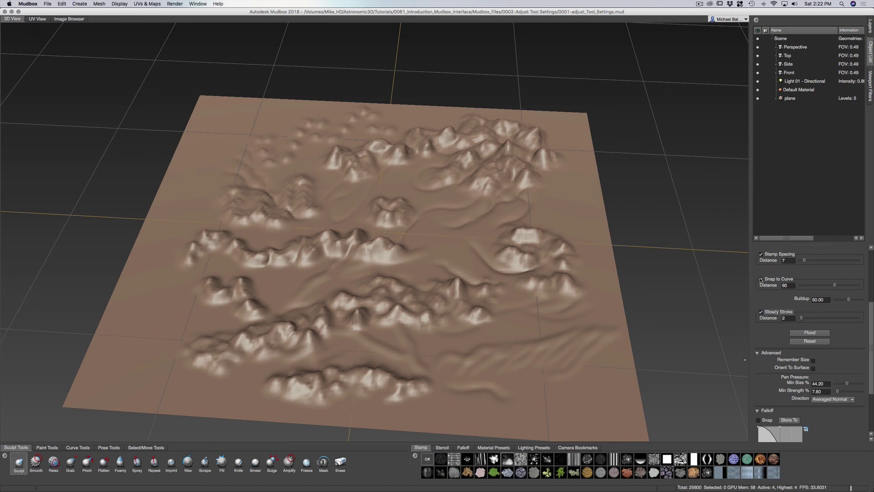
Step: Turn off Use Stamp Image and sculpt a smooth dome near the plane's lower right
{"action": "scroll", "coordinate": [778, 287], "scroll_direction": "up", "scroll_amount": 5}
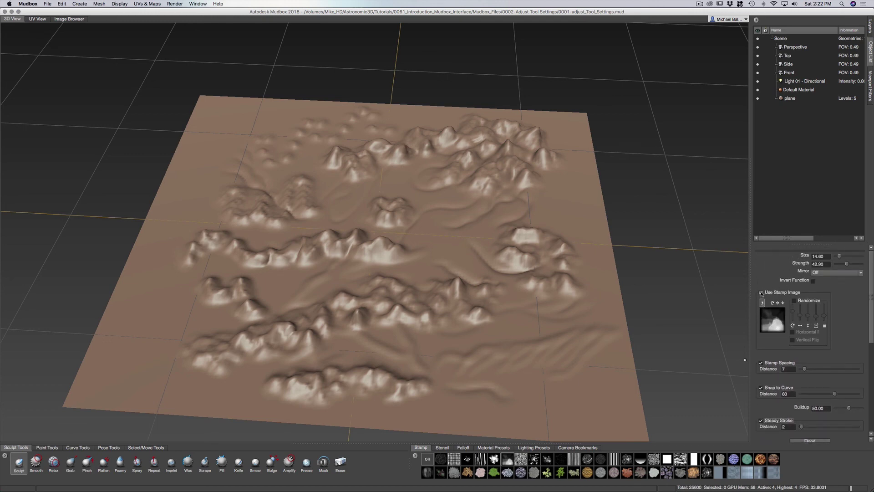
{"action": "left_click", "coordinate": [761, 293]}
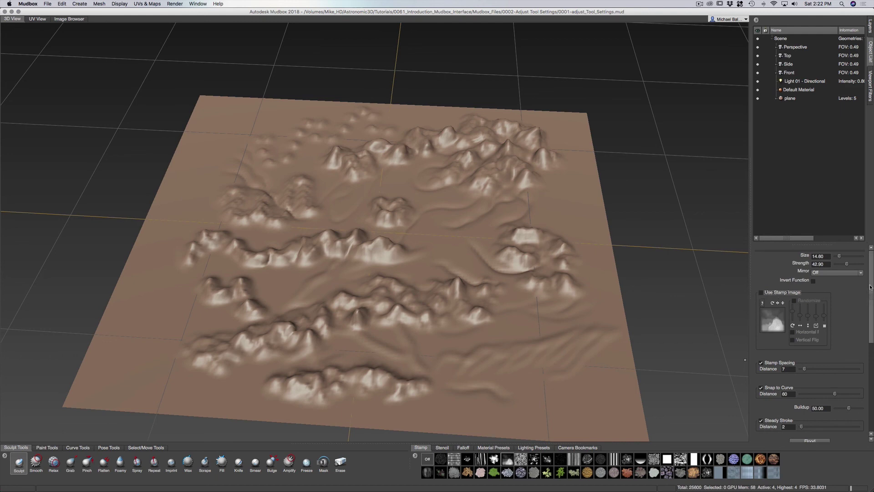
{"action": "left_click_drag", "start_coordinate": [870, 286], "coordinate": [862, 339]}
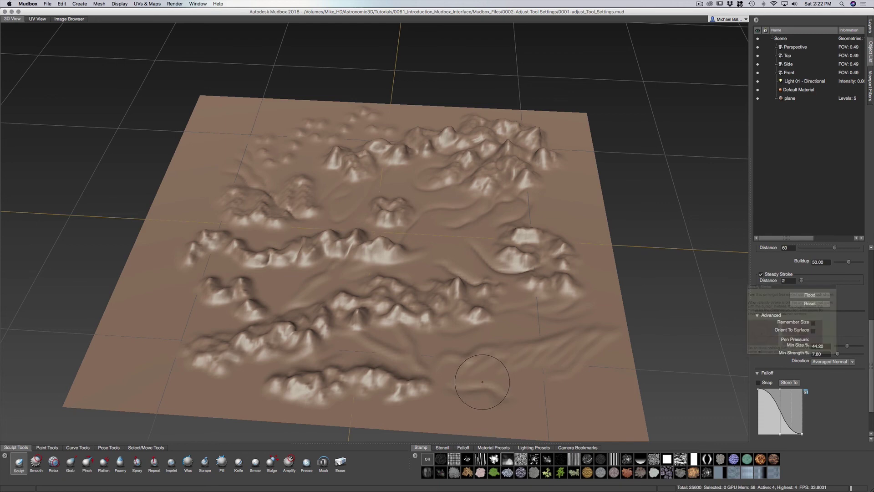
{"action": "left_click_drag", "start_coordinate": [489, 381], "coordinate": [559, 383]}
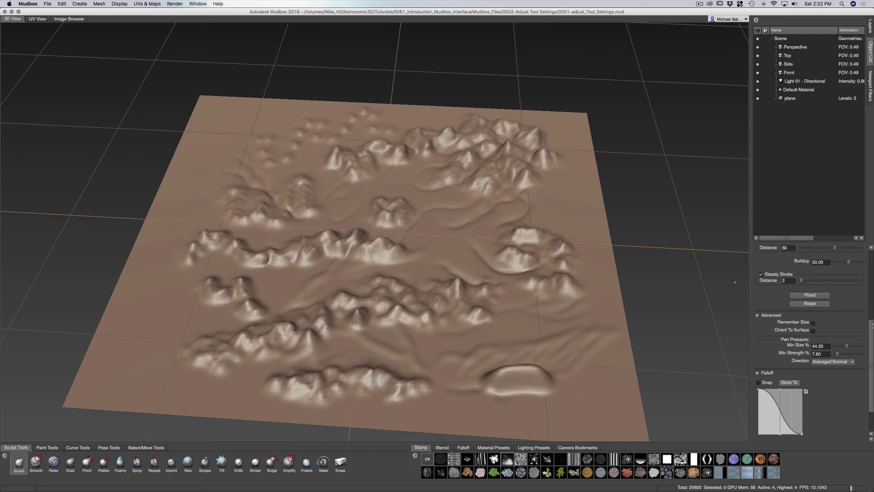
Step: Choose the Off stamp, raise a small bump, then lower strength to 9.10 and add a faint ridge
{"action": "scroll", "coordinate": [811, 342], "scroll_direction": "up", "scroll_amount": 5}
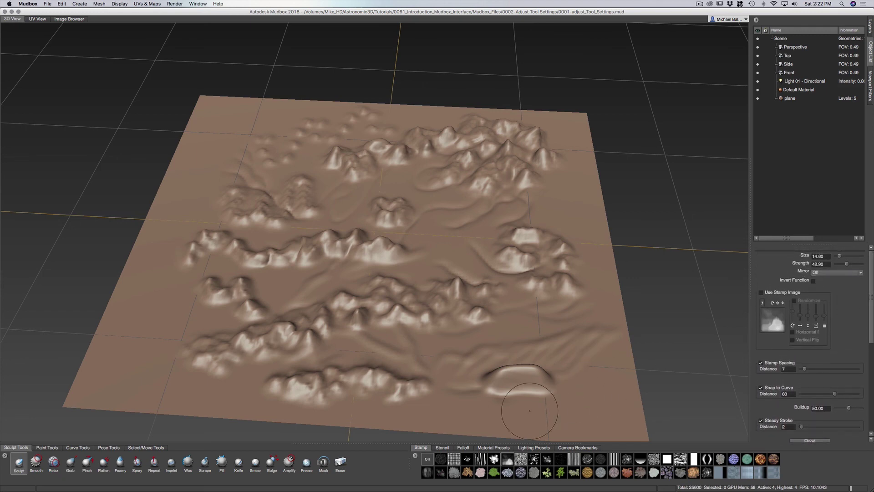
{"action": "left_click", "coordinate": [428, 459]}
{"action": "left_click", "coordinate": [490, 337]}
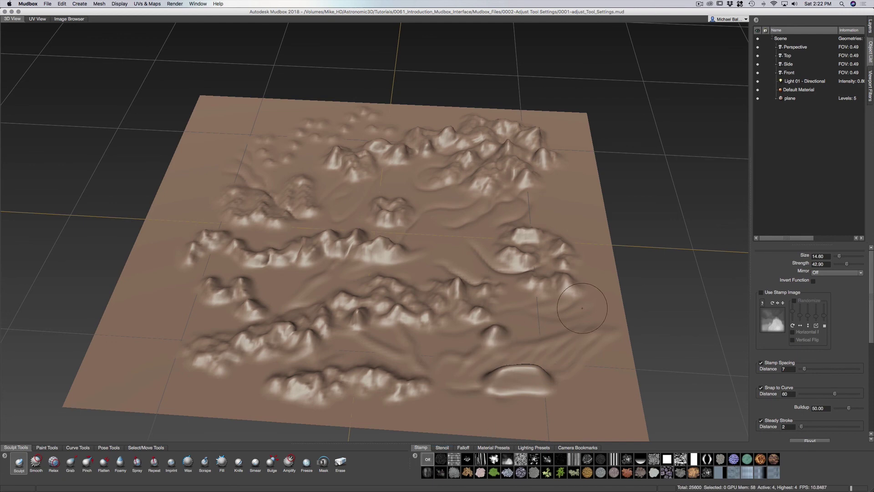
{"action": "left_click_drag", "start_coordinate": [840, 265], "coordinate": [839, 266]}
{"action": "left_click_drag", "start_coordinate": [544, 323], "coordinate": [572, 315]}
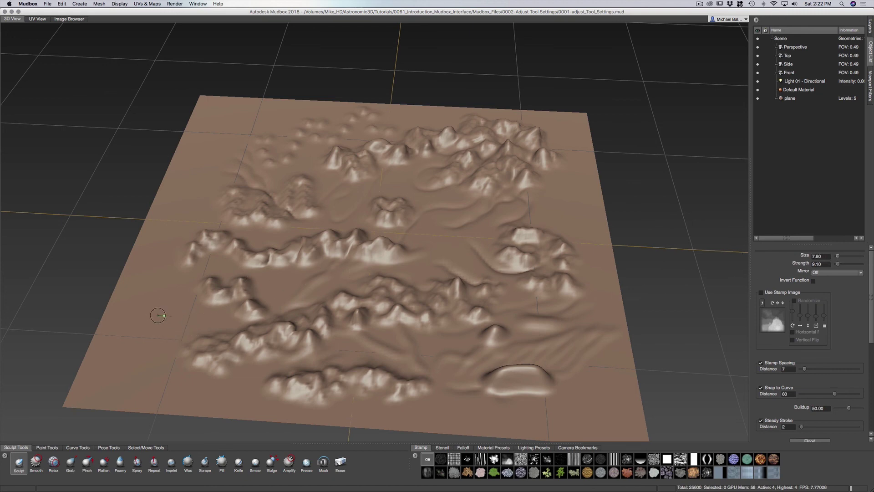
Step: Sculpt thin ridges on the left, along the lower edge, up the right edge and curving through the middle-right
{"action": "mouse_move", "coordinate": [157, 315]}
{"action": "left_mouse_down"}
{"action": "mouse_move", "coordinate": [202, 319]}
{"action": "mouse_move", "coordinate": [182, 348]}
{"action": "left_mouse_up"}
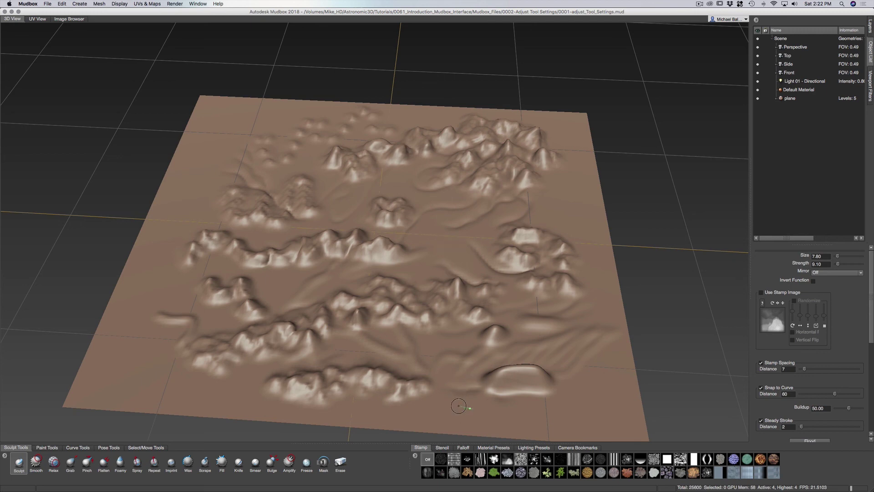
{"action": "mouse_move", "coordinate": [470, 409]}
{"action": "left_mouse_down"}
{"action": "mouse_move", "coordinate": [525, 423]}
{"action": "mouse_move", "coordinate": [554, 414]}
{"action": "mouse_move", "coordinate": [577, 388]}
{"action": "mouse_move", "coordinate": [596, 339]}
{"action": "left_mouse_up"}
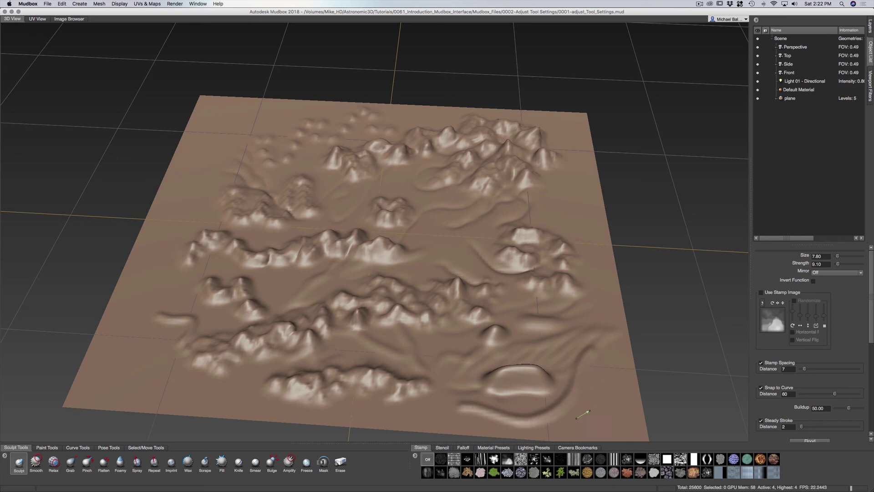
{"action": "mouse_move", "coordinate": [589, 411]}
{"action": "left_mouse_down"}
{"action": "mouse_move", "coordinate": [613, 343]}
{"action": "mouse_move", "coordinate": [608, 309]}
{"action": "mouse_move", "coordinate": [589, 284]}
{"action": "mouse_move", "coordinate": [591, 255]}
{"action": "left_mouse_up"}
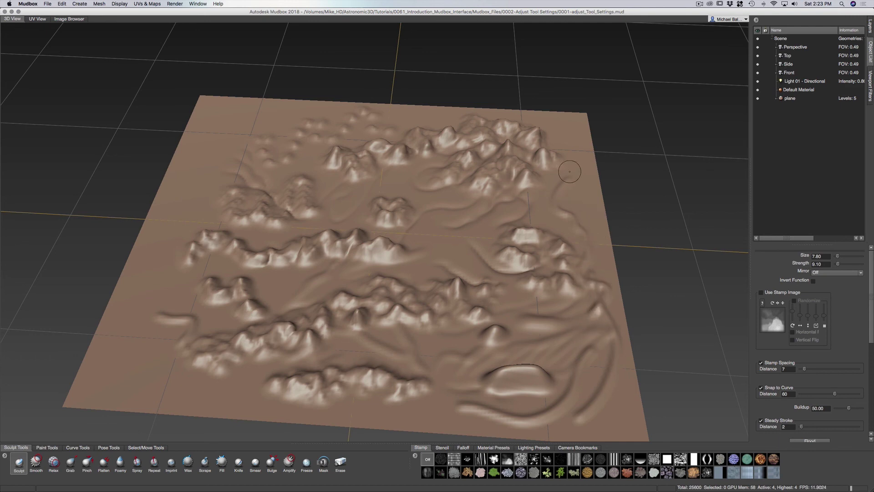
{"action": "mouse_move", "coordinate": [572, 155]}
{"action": "left_mouse_down"}
{"action": "mouse_move", "coordinate": [582, 208]}
{"action": "mouse_move", "coordinate": [461, 231]}
{"action": "mouse_move", "coordinate": [442, 252]}
{"action": "mouse_move", "coordinate": [456, 279]}
{"action": "left_mouse_up"}
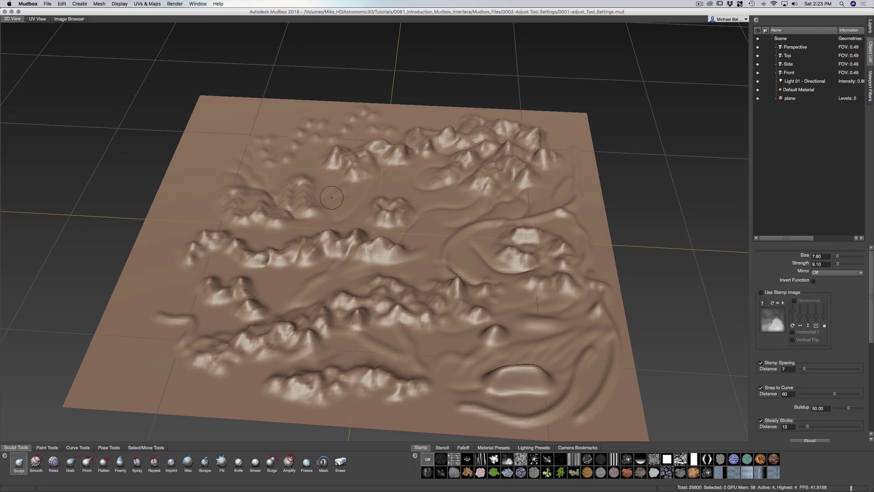
Step: Sculpt curved ridges in the upper-left and lower-left, then switch Steady Stroke off
{"action": "mouse_move", "coordinate": [259, 171]}
{"action": "left_mouse_down"}
{"action": "mouse_move", "coordinate": [356, 171]}
{"action": "mouse_move", "coordinate": [354, 156]}
{"action": "mouse_move", "coordinate": [341, 167]}
{"action": "mouse_move", "coordinate": [399, 172]}
{"action": "mouse_move", "coordinate": [444, 208]}
{"action": "mouse_move", "coordinate": [459, 233]}
{"action": "mouse_move", "coordinate": [422, 271]}
{"action": "mouse_move", "coordinate": [341, 306]}
{"action": "mouse_move", "coordinate": [305, 303]}
{"action": "mouse_move", "coordinate": [239, 266]}
{"action": "left_mouse_up"}
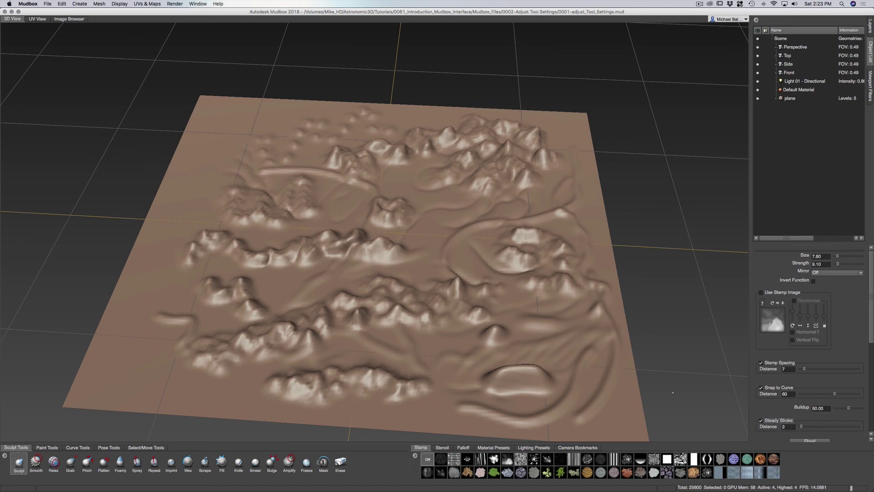
{"action": "mouse_move", "coordinate": [184, 392]}
{"action": "left_mouse_down"}
{"action": "mouse_move", "coordinate": [151, 372]}
{"action": "mouse_move", "coordinate": [162, 359]}
{"action": "mouse_move", "coordinate": [180, 358]}
{"action": "mouse_move", "coordinate": [222, 391]}
{"action": "mouse_move", "coordinate": [239, 381]}
{"action": "mouse_move", "coordinate": [244, 365]}
{"action": "mouse_move", "coordinate": [236, 377]}
{"action": "mouse_move", "coordinate": [235, 352]}
{"action": "left_mouse_up"}
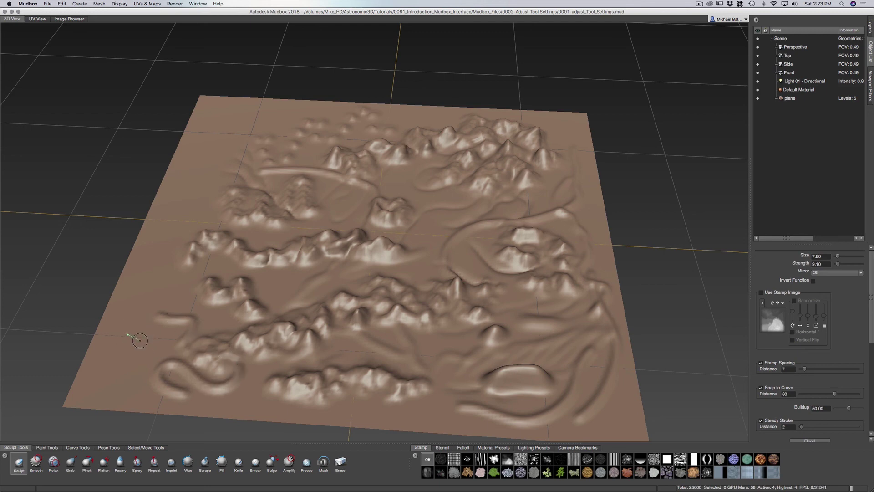
{"action": "mouse_move", "coordinate": [128, 335]}
{"action": "left_mouse_down"}
{"action": "mouse_move", "coordinate": [138, 305]}
{"action": "mouse_move", "coordinate": [154, 314]}
{"action": "mouse_move", "coordinate": [166, 354]}
{"action": "mouse_move", "coordinate": [200, 353]}
{"action": "left_mouse_up"}
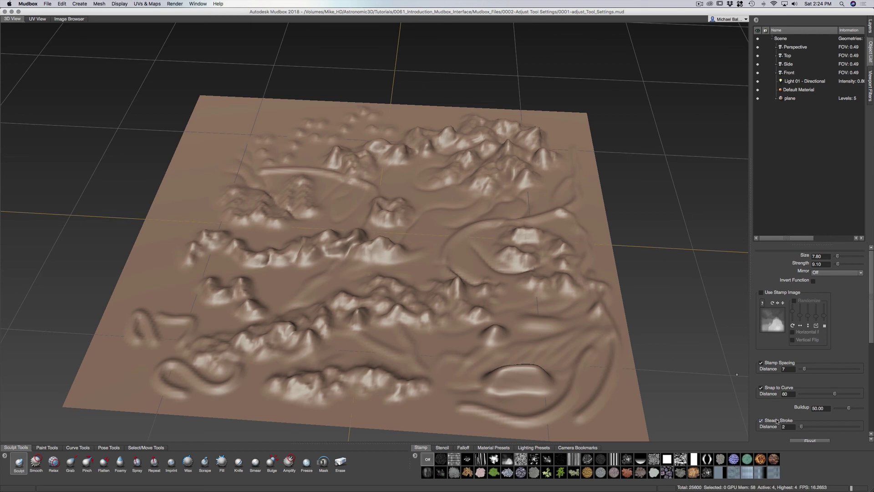
{"action": "left_click", "coordinate": [777, 422]}
{"action": "left_click_drag", "start_coordinate": [871, 340], "coordinate": [871, 384]}
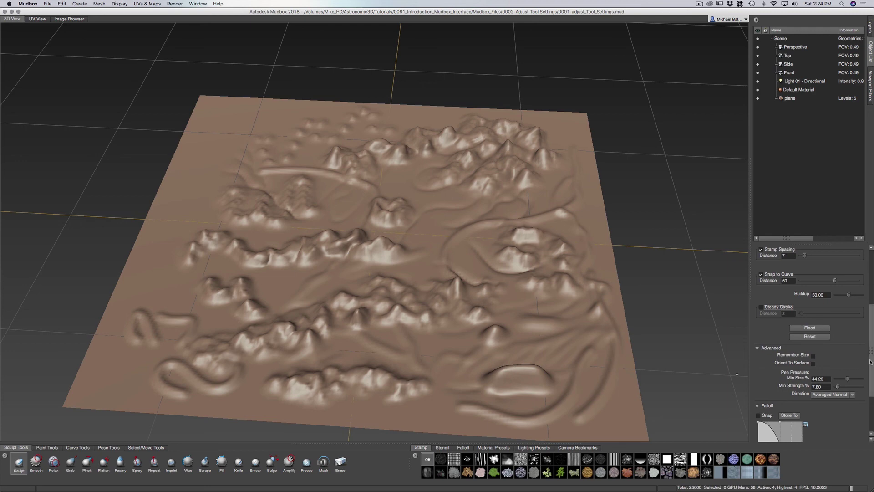
Step: Raise the Advanced Min Strength to 29.90 and sculpt a small groove and ridge in the centre-right
{"action": "scroll", "coordinate": [820, 341], "scroll_direction": "down", "scroll_amount": 2}
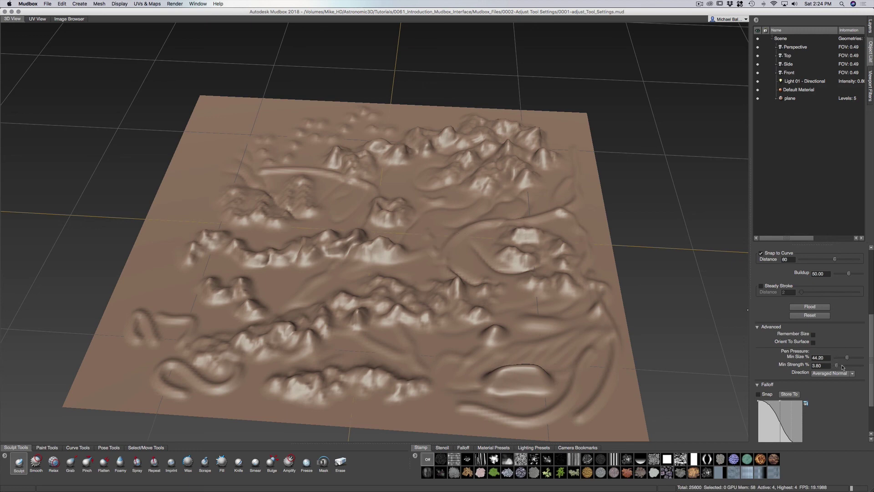
{"action": "left_click_drag", "start_coordinate": [837, 367], "coordinate": [844, 368]}
{"action": "left_click_drag", "start_coordinate": [444, 220], "coordinate": [451, 231]}
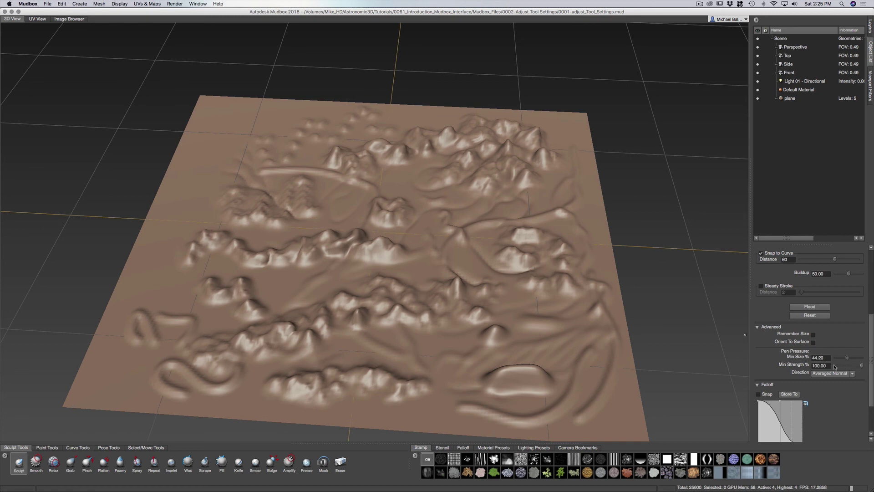
{"action": "mouse_move", "coordinate": [451, 187]}
{"action": "left_mouse_down"}
{"action": "mouse_move", "coordinate": [476, 251]}
{"action": "mouse_move", "coordinate": [440, 260]}
{"action": "mouse_move", "coordinate": [437, 270]}
{"action": "mouse_move", "coordinate": [465, 271]}
{"action": "mouse_move", "coordinate": [475, 284]}
{"action": "mouse_move", "coordinate": [503, 273]}
{"action": "mouse_move", "coordinate": [506, 290]}
{"action": "left_mouse_up"}
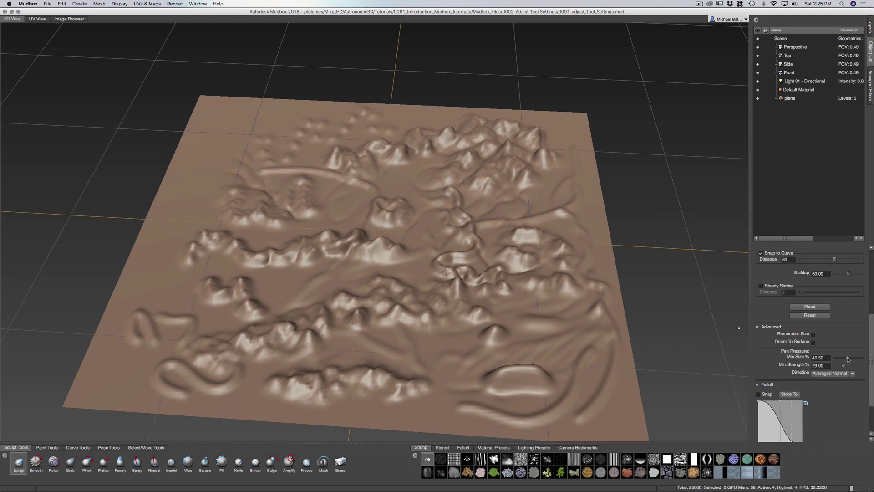
Step: Sculpt ridges toward the right, a wavy ridge across the centre-left, and a vertical ridge near the left edge
{"action": "mouse_move", "coordinate": [601, 225]}
{"action": "left_mouse_down"}
{"action": "mouse_move", "coordinate": [576, 227]}
{"action": "mouse_move", "coordinate": [585, 233]}
{"action": "mouse_move", "coordinate": [579, 254]}
{"action": "mouse_move", "coordinate": [598, 258]}
{"action": "left_mouse_up"}
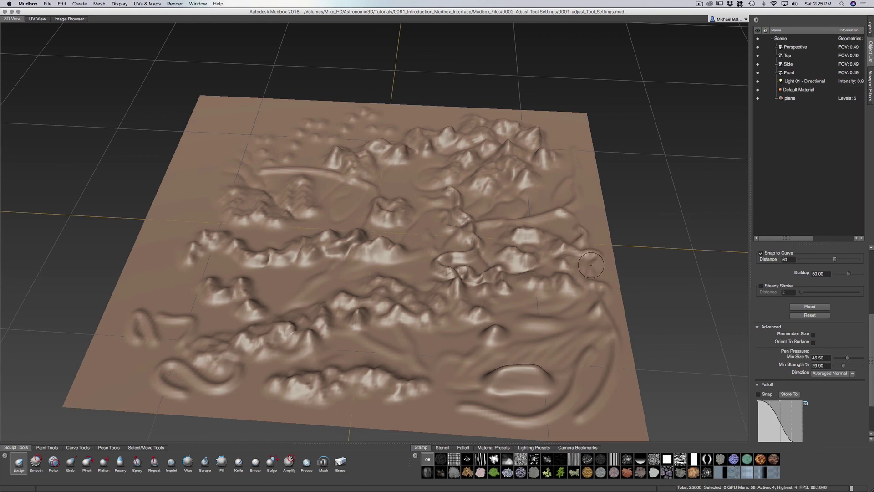
{"action": "left_click_drag", "start_coordinate": [275, 280], "coordinate": [331, 284]}
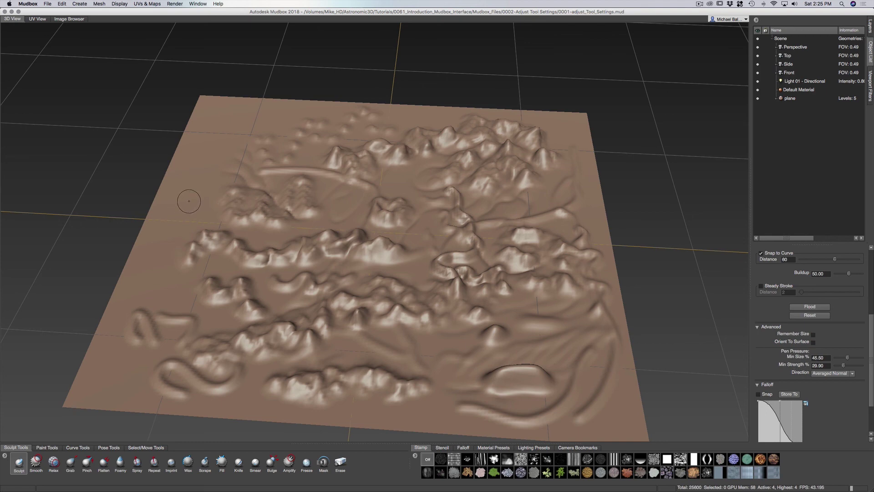
{"action": "mouse_move", "coordinate": [187, 203]}
{"action": "left_mouse_down"}
{"action": "mouse_move", "coordinate": [188, 217]}
{"action": "mouse_move", "coordinate": [163, 236]}
{"action": "mouse_move", "coordinate": [144, 274]}
{"action": "mouse_move", "coordinate": [157, 256]}
{"action": "mouse_move", "coordinate": [166, 275]}
{"action": "mouse_move", "coordinate": [176, 268]}
{"action": "mouse_move", "coordinate": [173, 280]}
{"action": "mouse_move", "coordinate": [177, 257]}
{"action": "mouse_move", "coordinate": [172, 282]}
{"action": "left_mouse_up"}
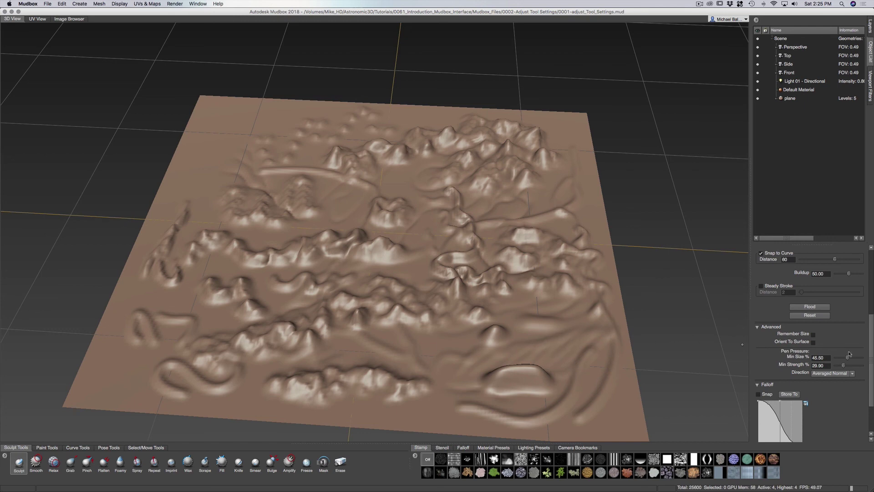
Step: Add a falloff curve point, reset the Sculpt tool to Min Size 25.00 and Min Strength 0.00, and add a top-left bump
{"action": "left_click_drag", "start_coordinate": [868, 378], "coordinate": [870, 392]}
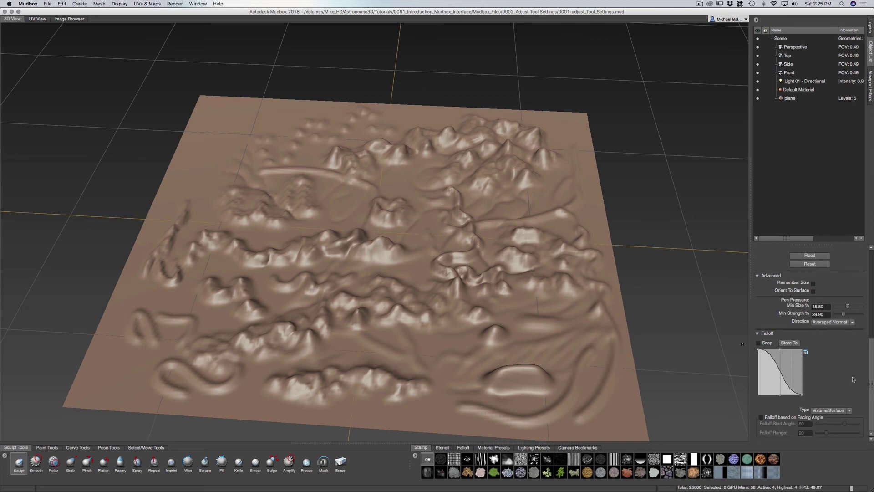
{"action": "left_click", "coordinate": [787, 363]}
{"action": "left_click_drag", "start_coordinate": [786, 364], "coordinate": [782, 363]}
{"action": "left_click", "coordinate": [820, 265]}
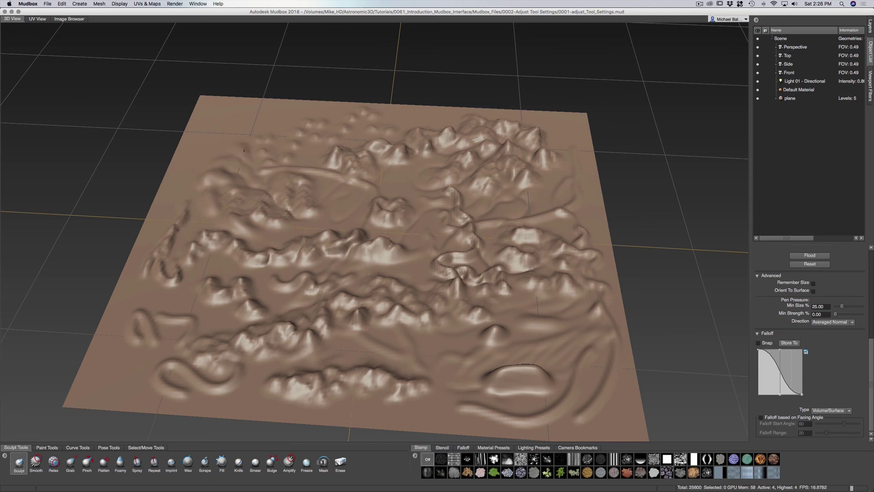
{"action": "left_click", "coordinate": [240, 153]}
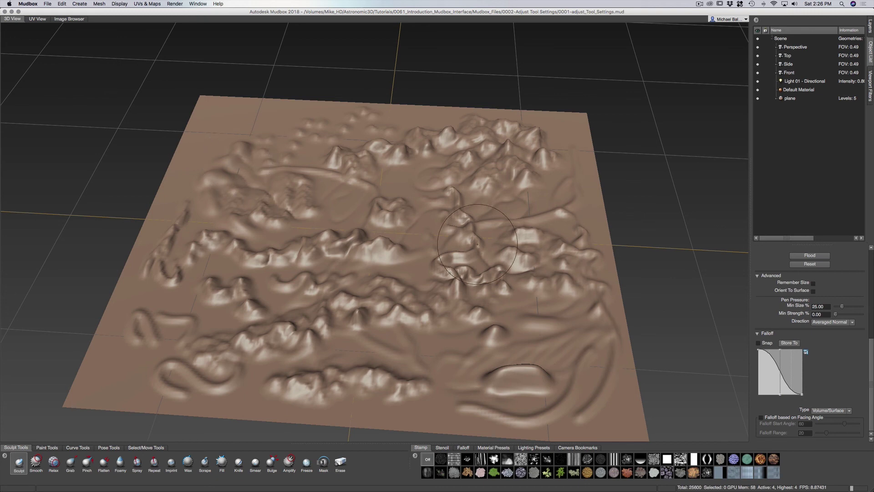
Step: Drag the falloff curve's middle point right for a convex falloff and sculpt broad upper-left ridges
{"action": "left_click_drag", "start_coordinate": [783, 376], "coordinate": [796, 375]}
{"action": "mouse_move", "coordinate": [310, 155]}
{"action": "left_mouse_down"}
{"action": "mouse_move", "coordinate": [263, 133]}
{"action": "mouse_move", "coordinate": [235, 128]}
{"action": "mouse_move", "coordinate": [210, 148]}
{"action": "left_mouse_up"}
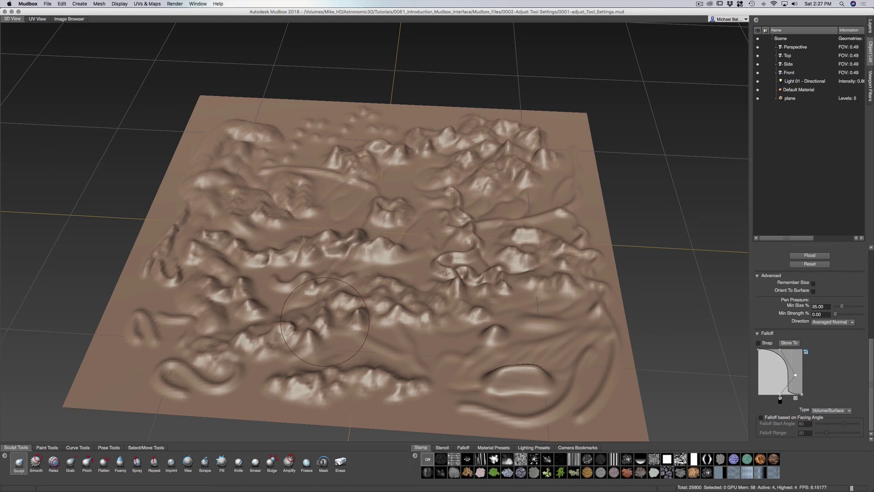
Step: Sculpt two rounded domes in the lower middle, restoring the default falloff curve between them
{"action": "left_click_drag", "start_coordinate": [438, 357], "coordinate": [445, 363]}
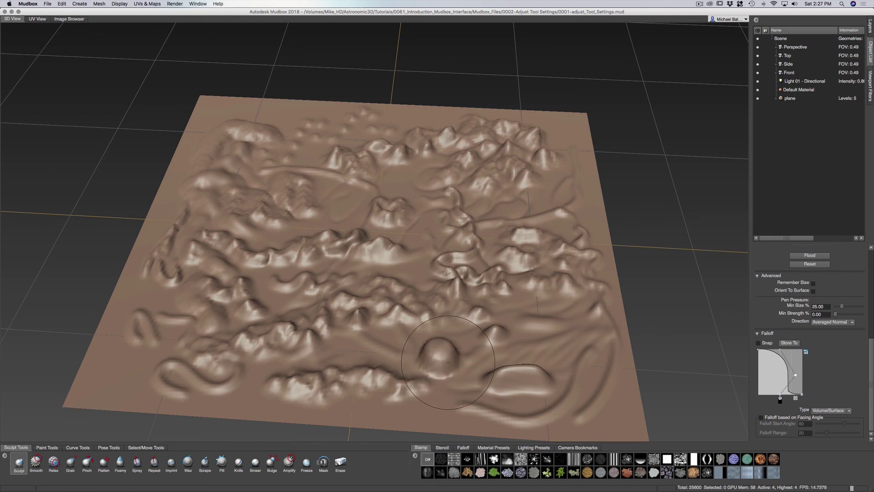
{"action": "left_click_drag", "start_coordinate": [795, 375], "coordinate": [790, 373]}
{"action": "left_click", "coordinate": [814, 267]}
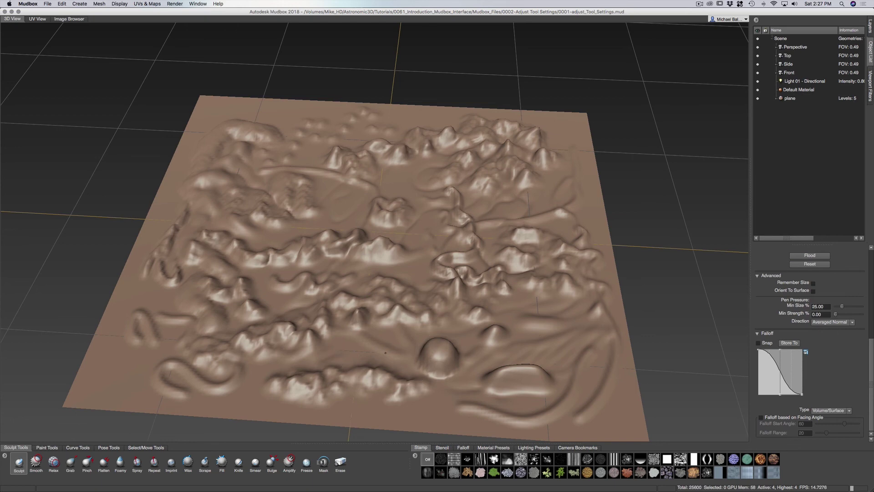
{"action": "left_click_drag", "start_coordinate": [378, 348], "coordinate": [379, 350]}
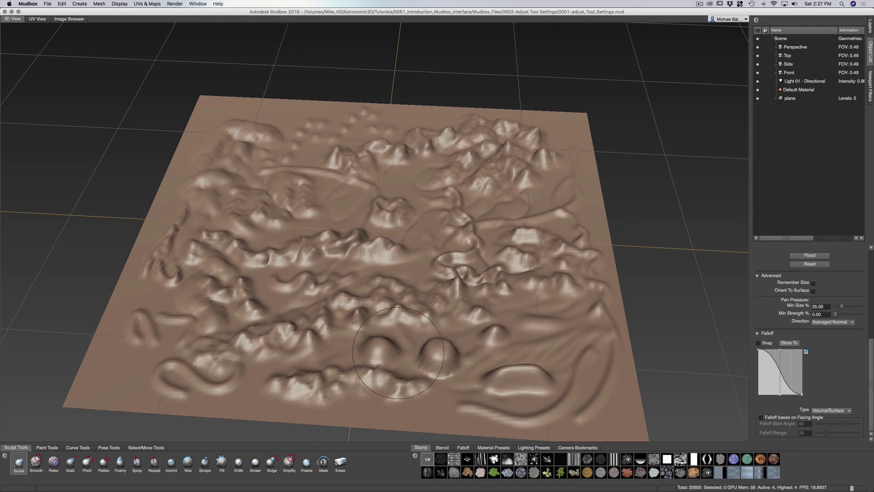
Step: Undo a stray swirl of ridges and reset the Sculpt brush to Size 25.00, Strength 15.00
{"action": "left_click_drag", "start_coordinate": [449, 394], "coordinate": [454, 399]}
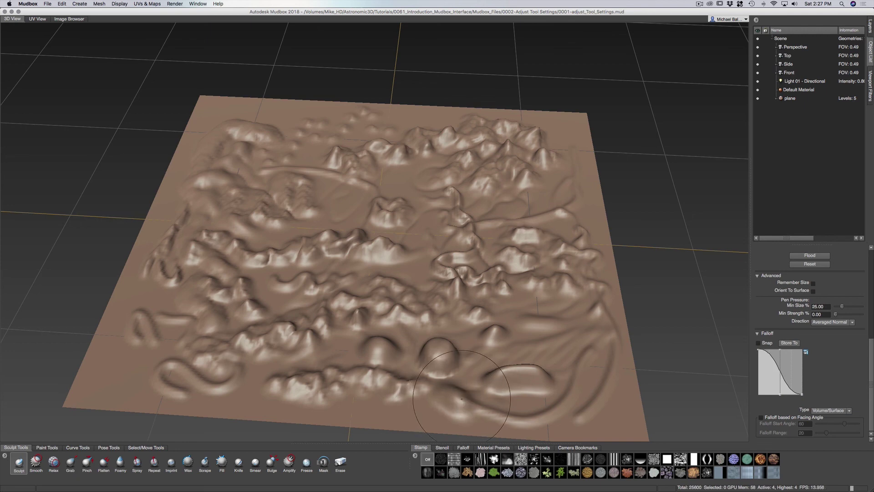
{"action": "key", "text": "super+z"}
{"action": "scroll", "coordinate": [866, 364], "scroll_direction": "up", "scroll_amount": 5}
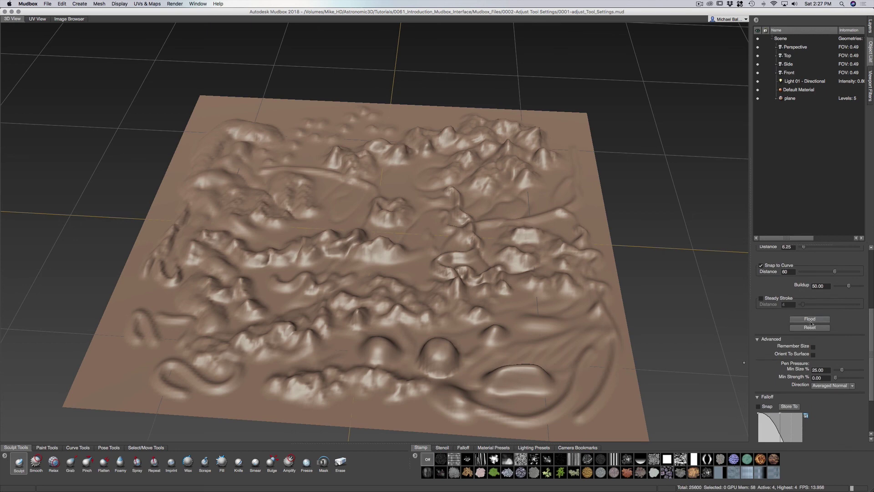
{"action": "left_click", "coordinate": [807, 328]}
{"action": "left_click_drag", "start_coordinate": [870, 322], "coordinate": [866, 273]}
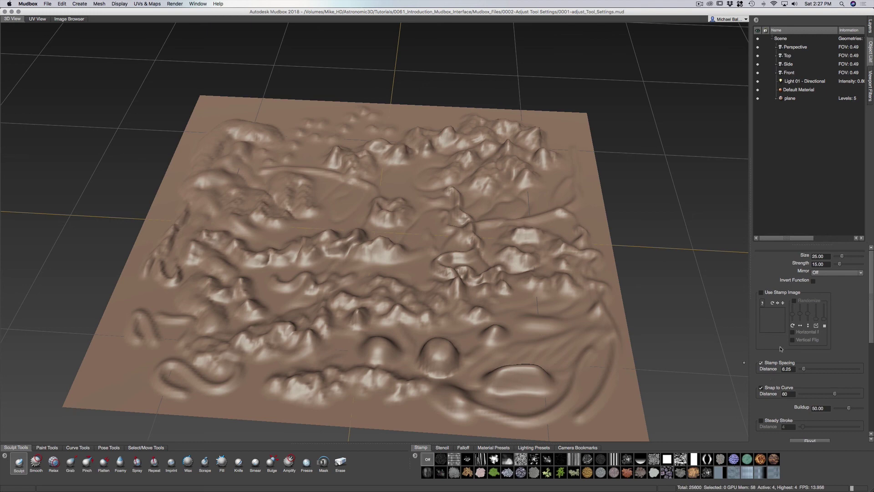
{"action": "scroll", "coordinate": [830, 344], "scroll_direction": "down", "scroll_amount": 5}
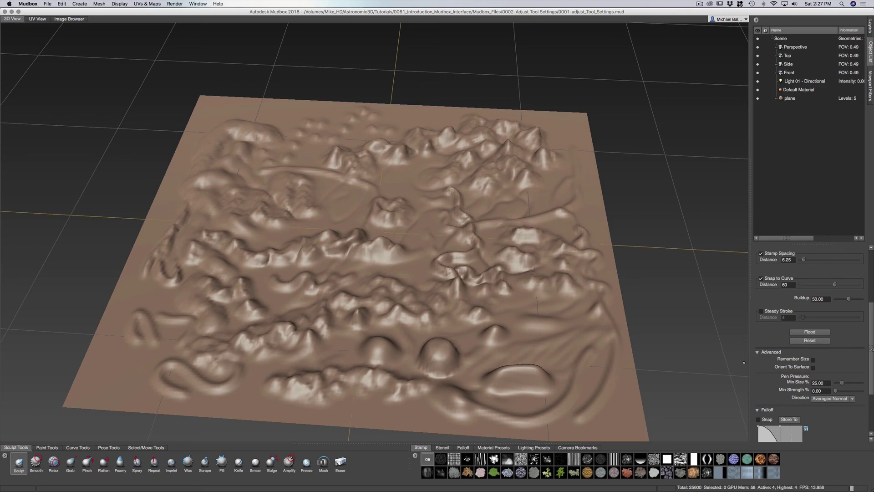
{"action": "scroll", "coordinate": [811, 344], "scroll_direction": "up", "scroll_amount": 5}
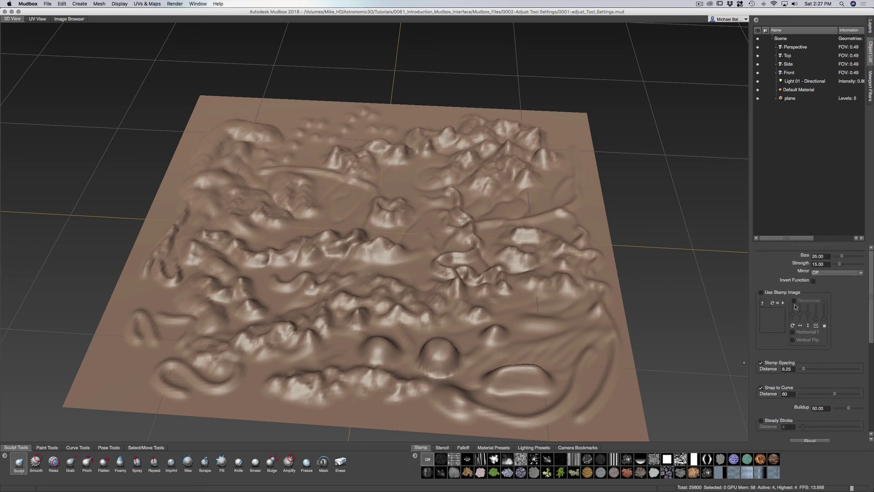